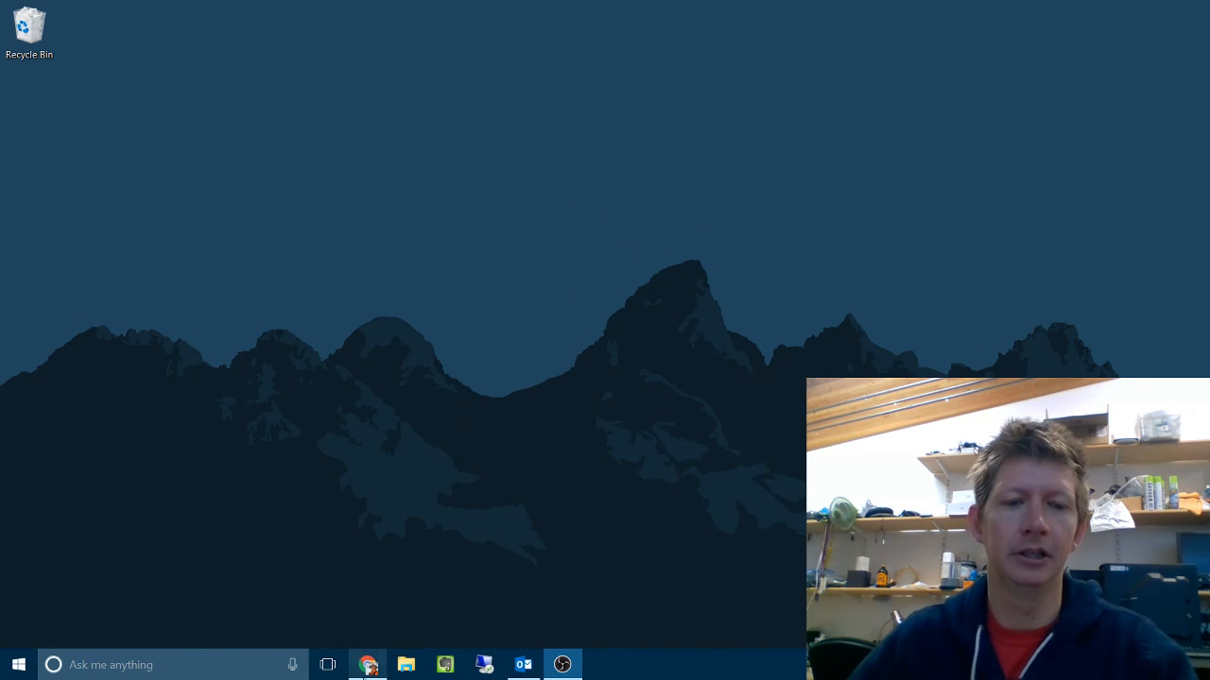
# Step: Switch to Gmail in Chrome and open the "Toast Later?" message from the inbox
pyautogui.click(367, 665)
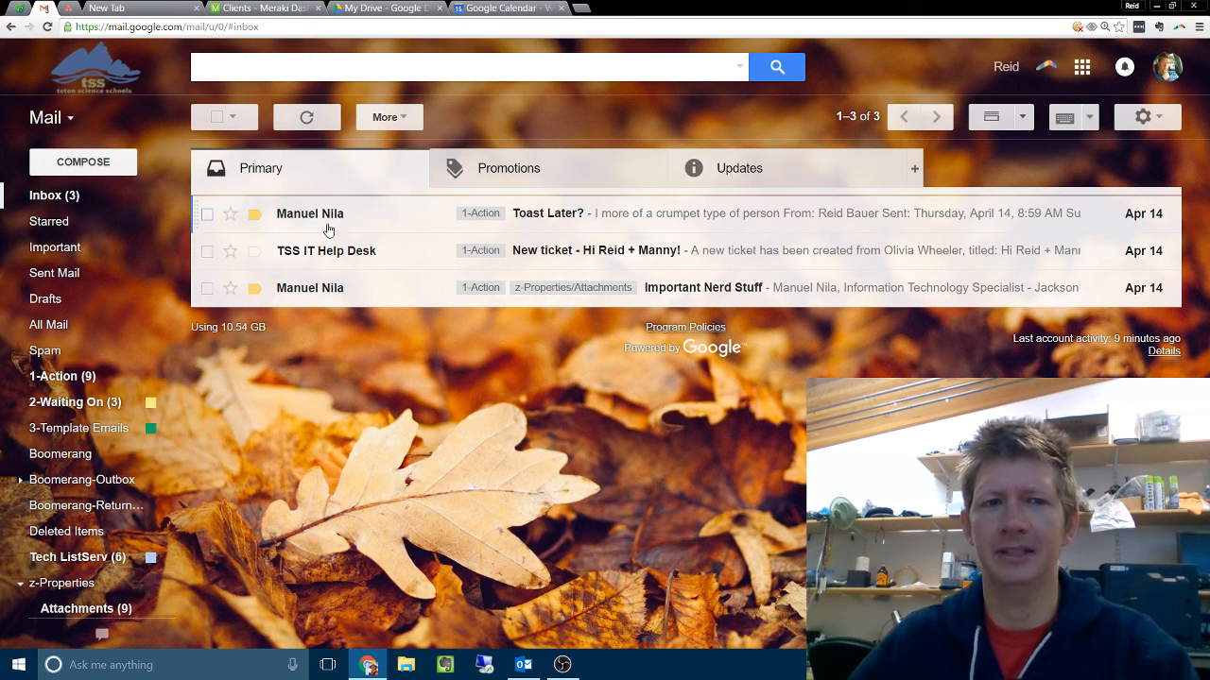
pyautogui.moveTo(323, 221)
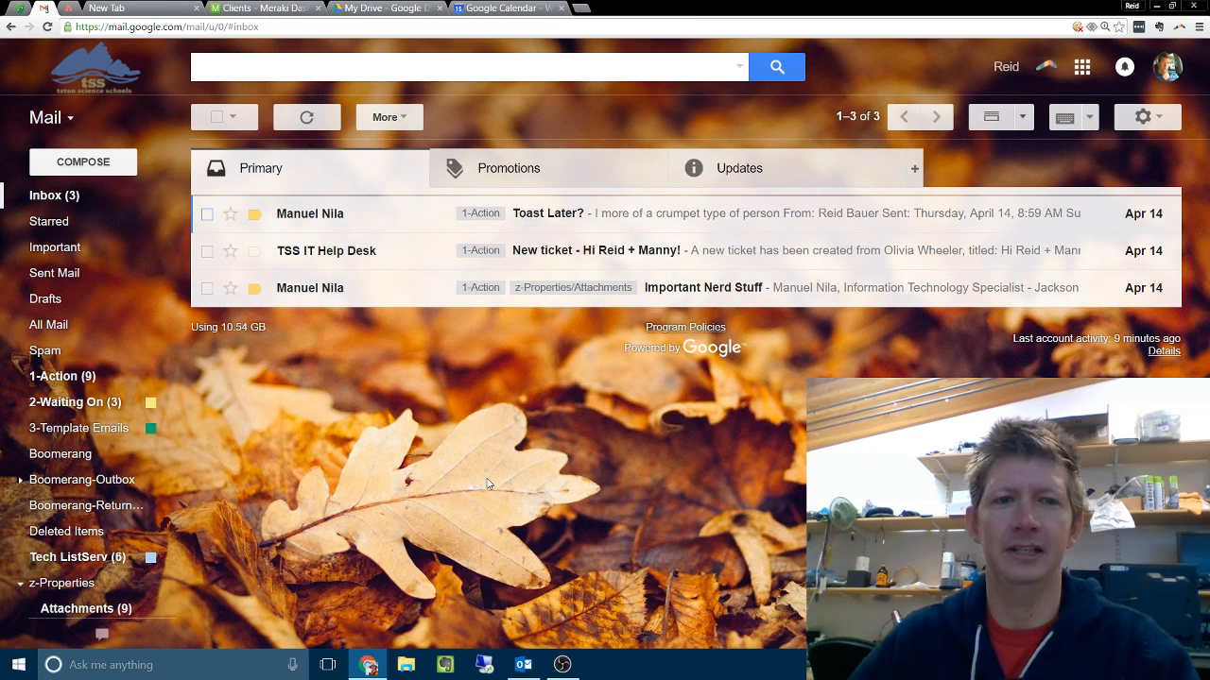
pyautogui.click(305, 219)
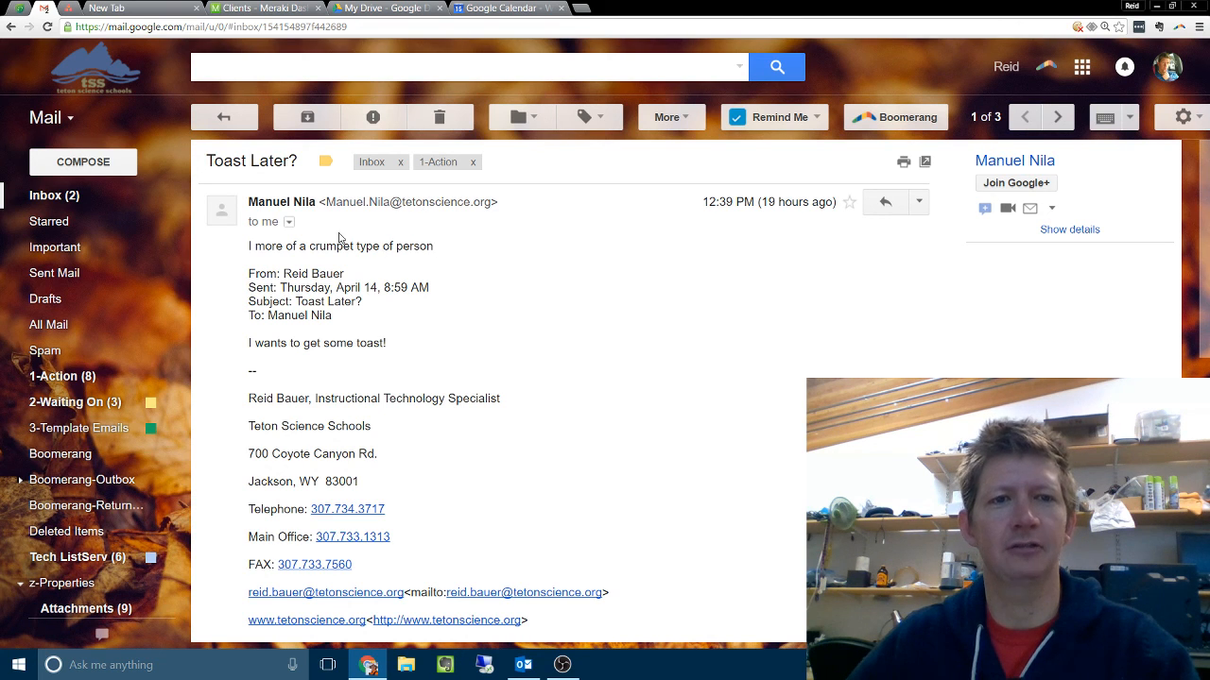
# Step: Bring up the filter form for messages like the open one, close it without creating a filter and return to the inbox
pyautogui.click(690, 119)
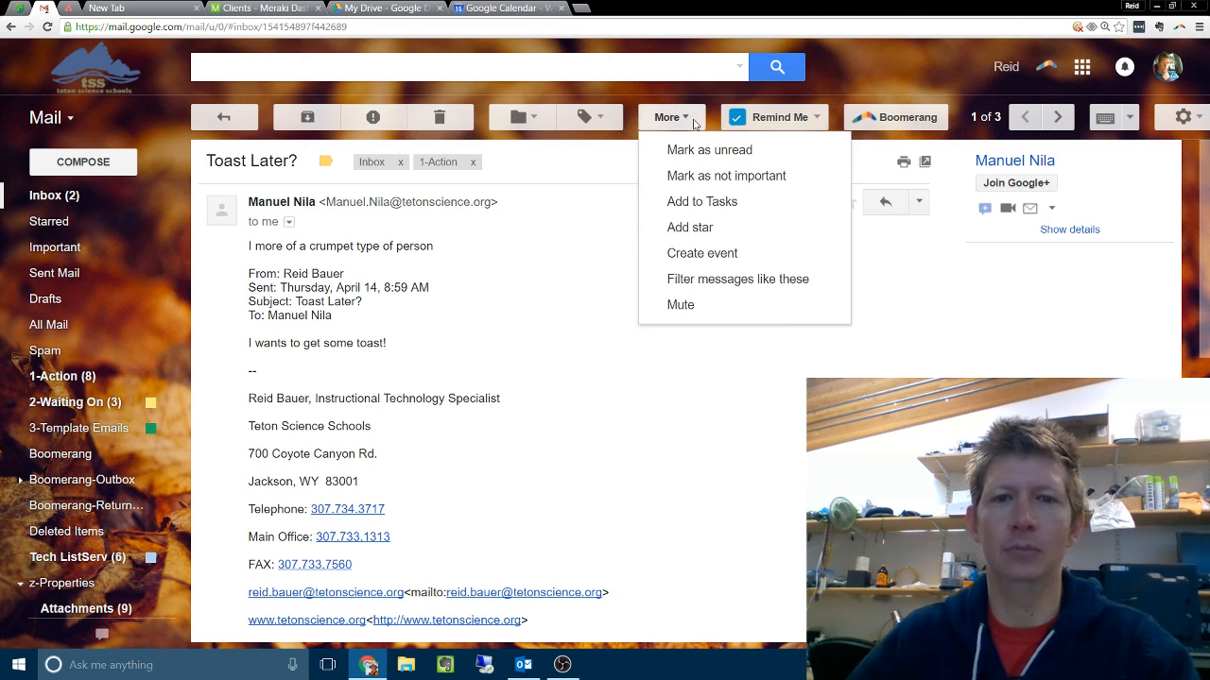
pyautogui.click(694, 124)
pyautogui.click(694, 124)
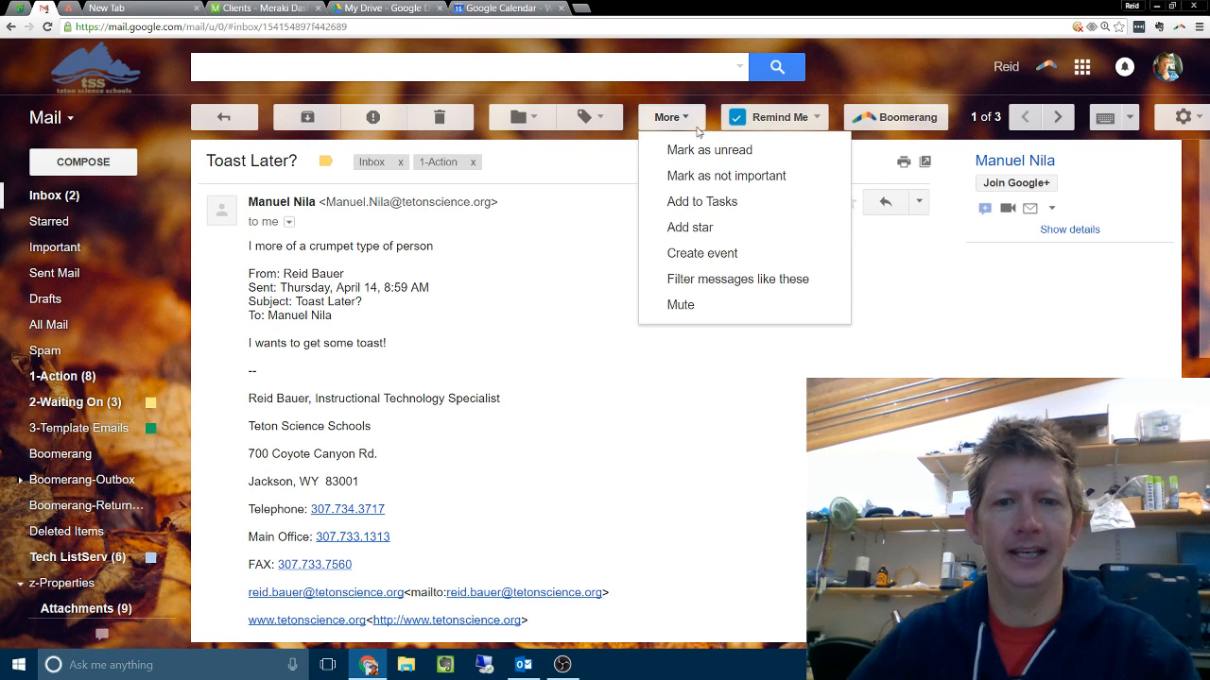
pyautogui.click(699, 282)
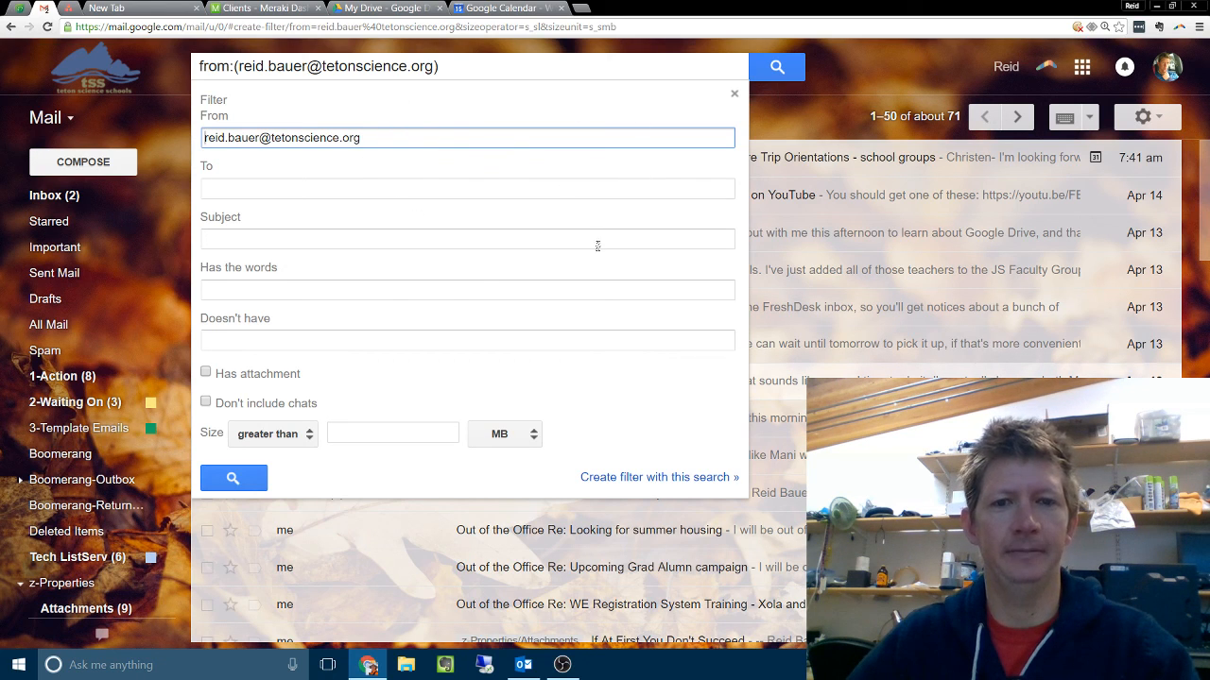
pyautogui.click(734, 93)
pyautogui.click(98, 193)
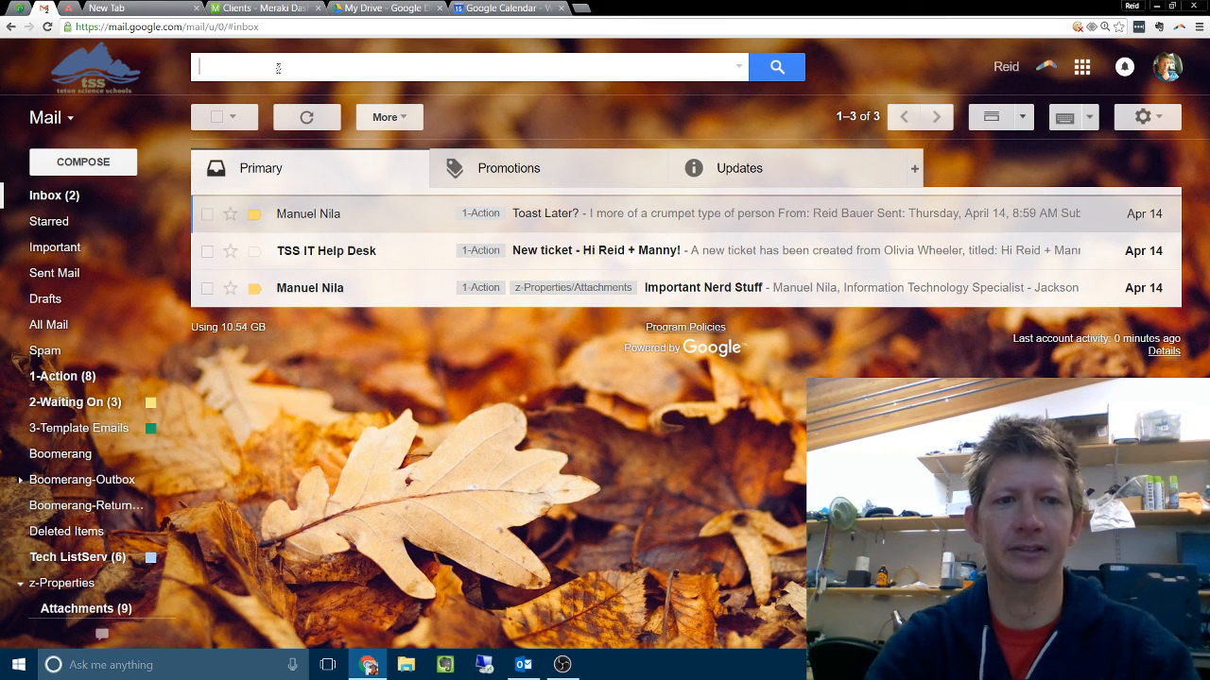
# Step: Search the mail for the colleague's e-mail address, view the advanced search options and return to the inbox
pyautogui.write('manuel')
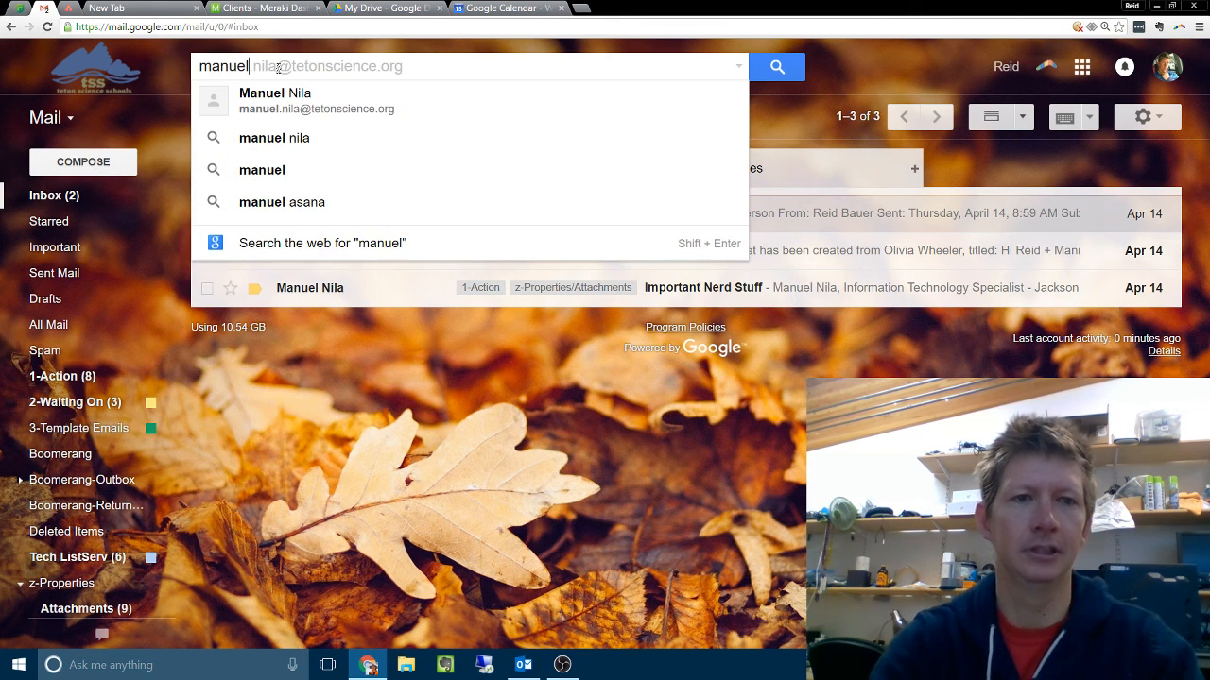
pyautogui.click(296, 102)
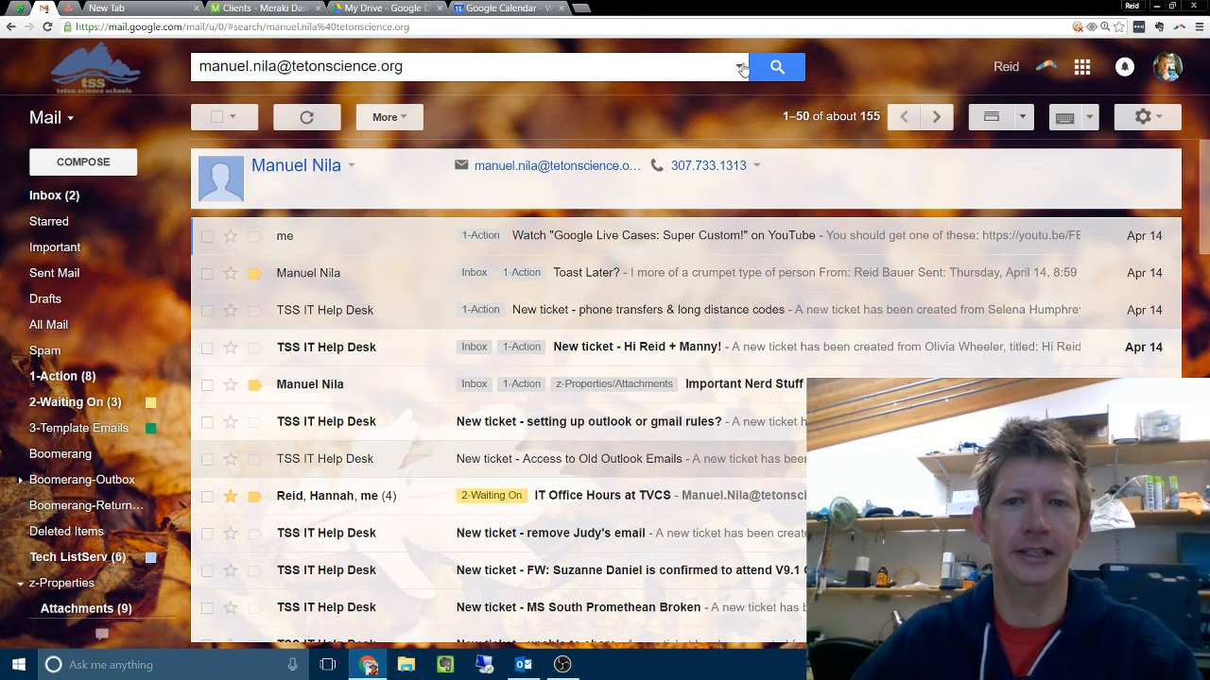
pyautogui.click(740, 67)
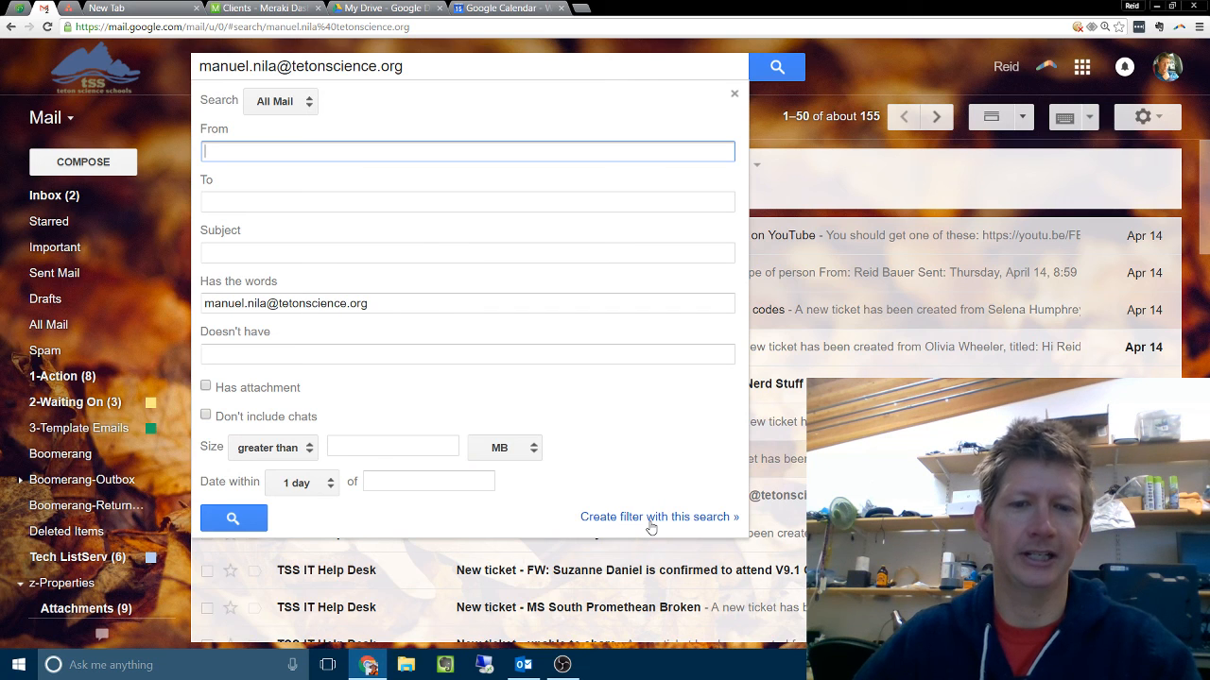
pyautogui.click(734, 94)
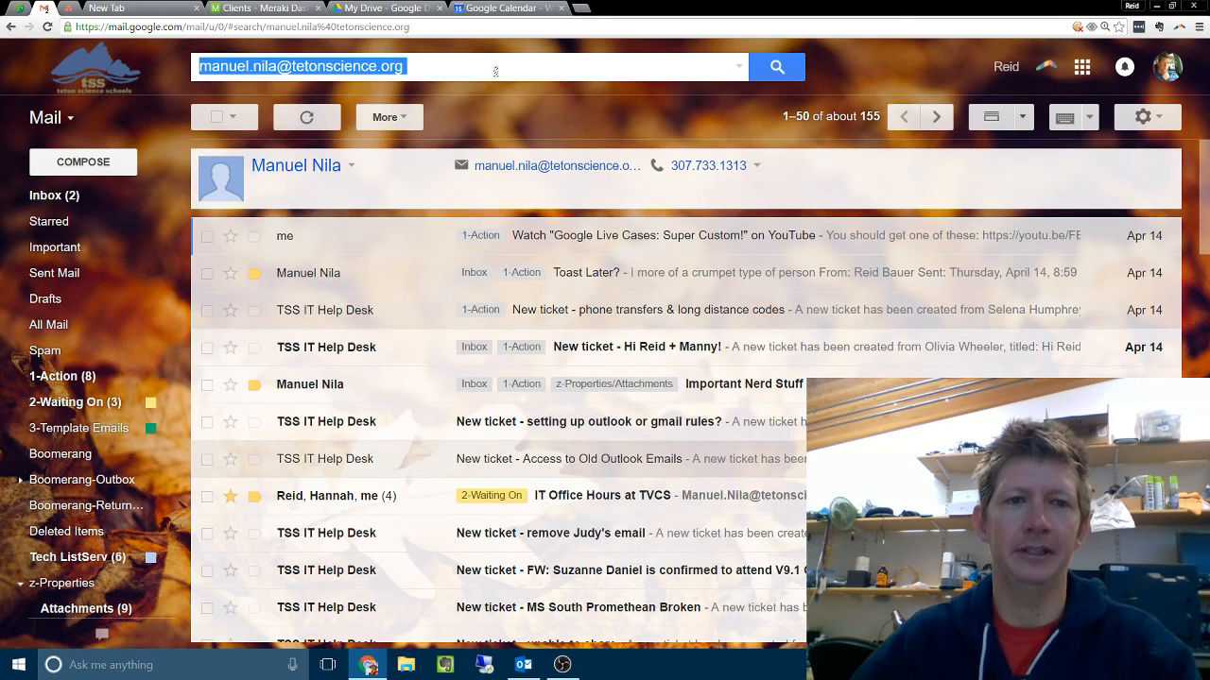
pyautogui.click(27, 198)
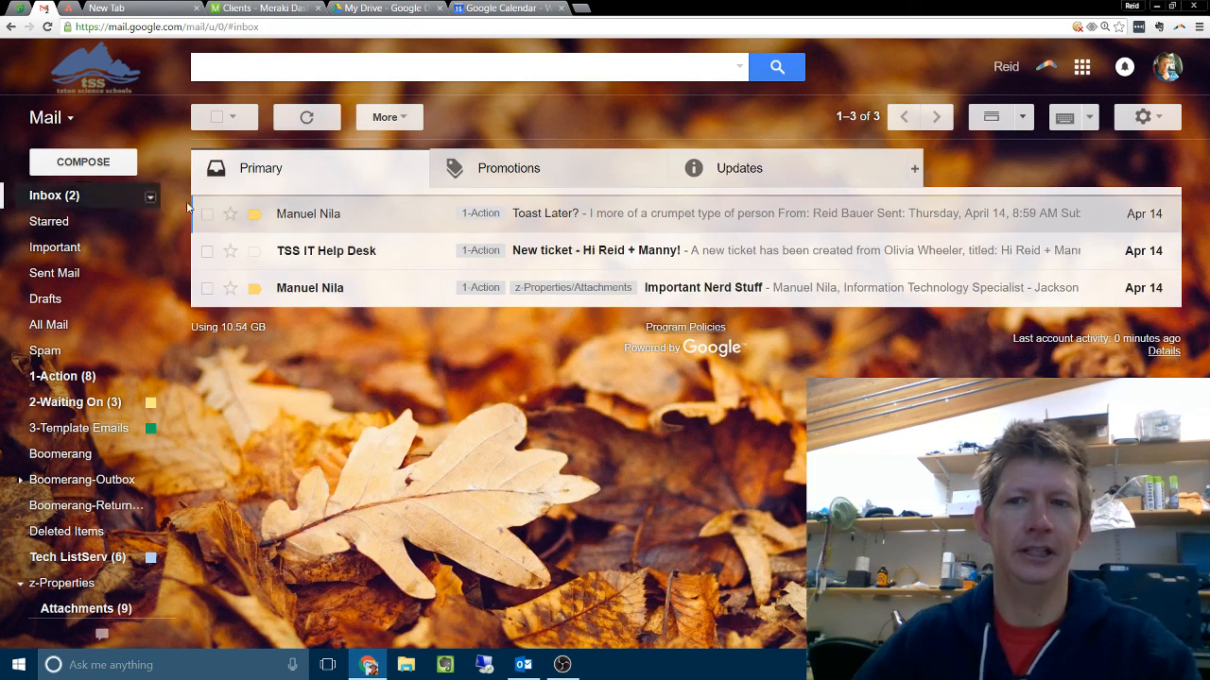
# Step: Open the Filters and Blocked Addresses settings
pyautogui.click(1147, 119)
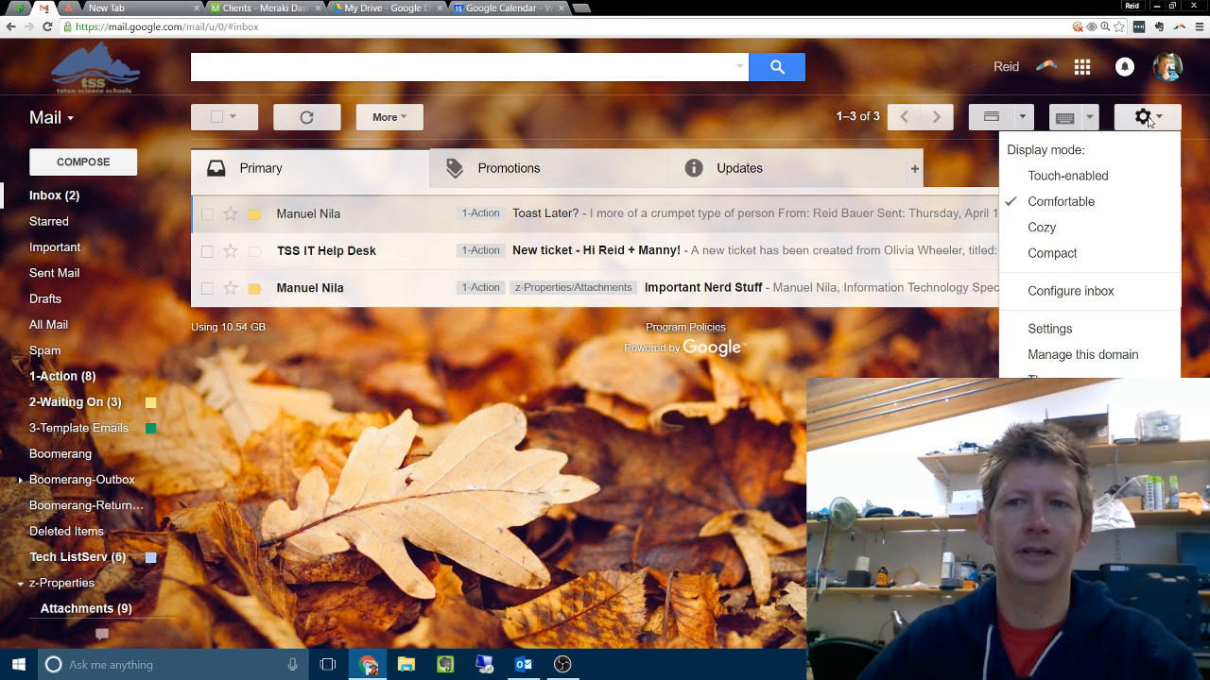
pyautogui.click(1069, 329)
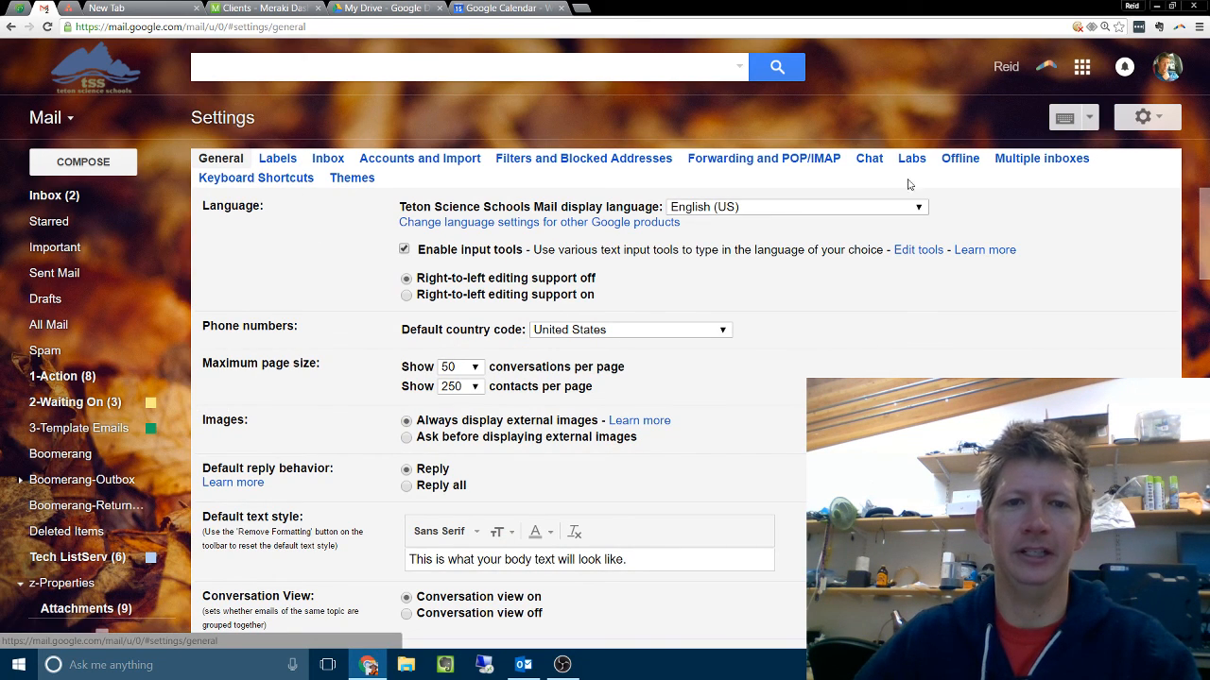
pyautogui.click(580, 159)
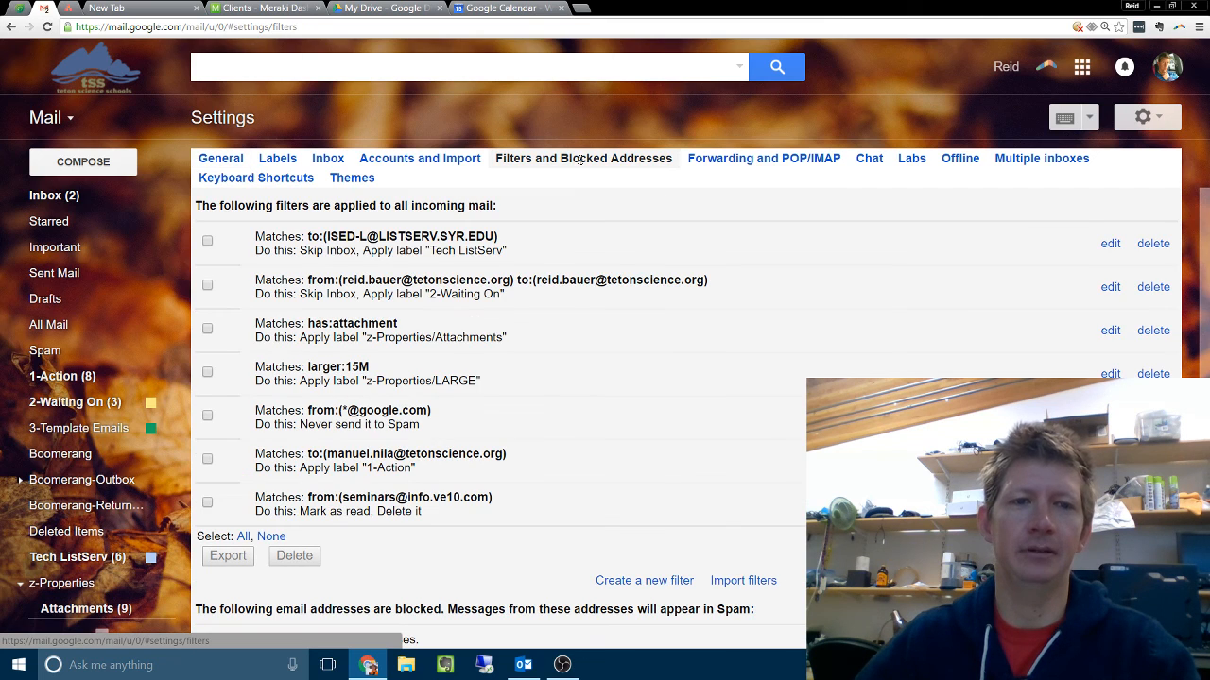
# Step: Start a new filter that matches messages from the colleague's e-mail address
pyautogui.click(644, 580)
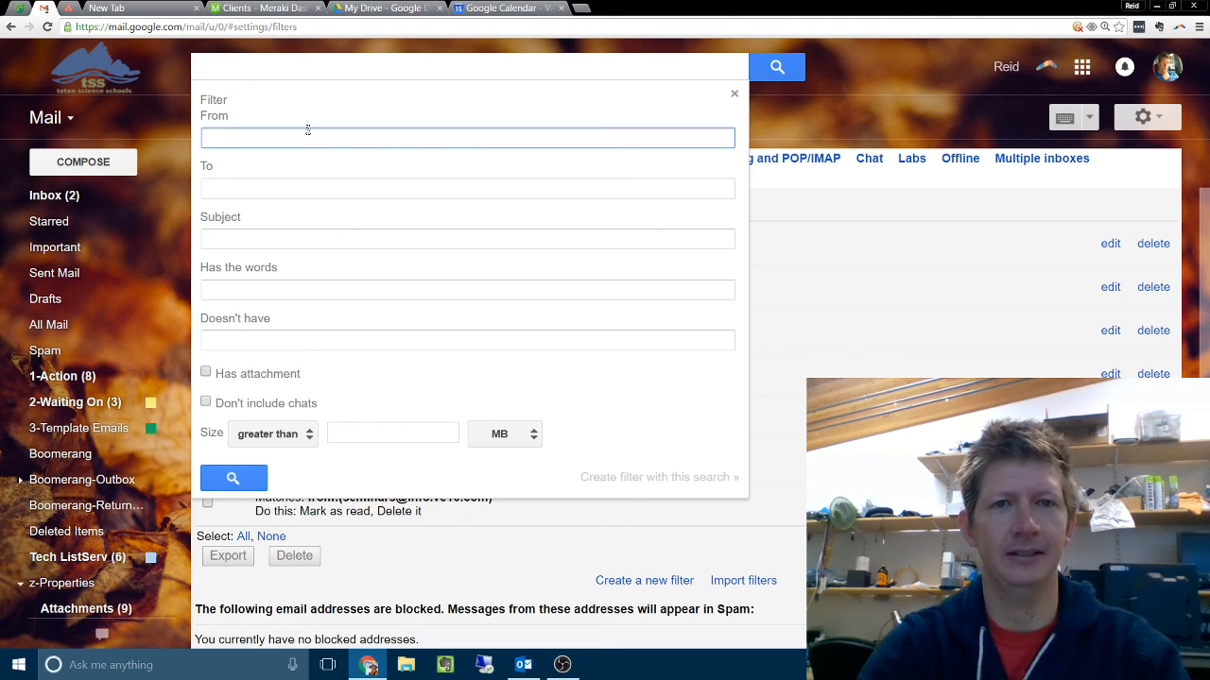
pyautogui.write('manu')
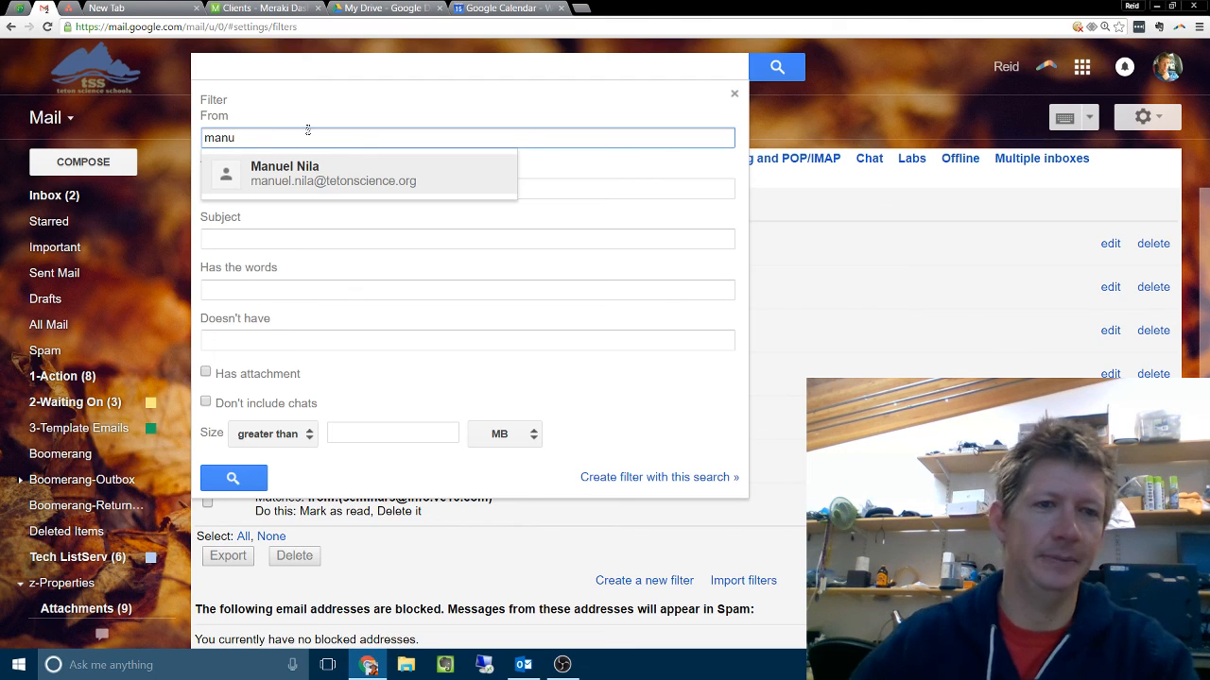
pyautogui.click(310, 167)
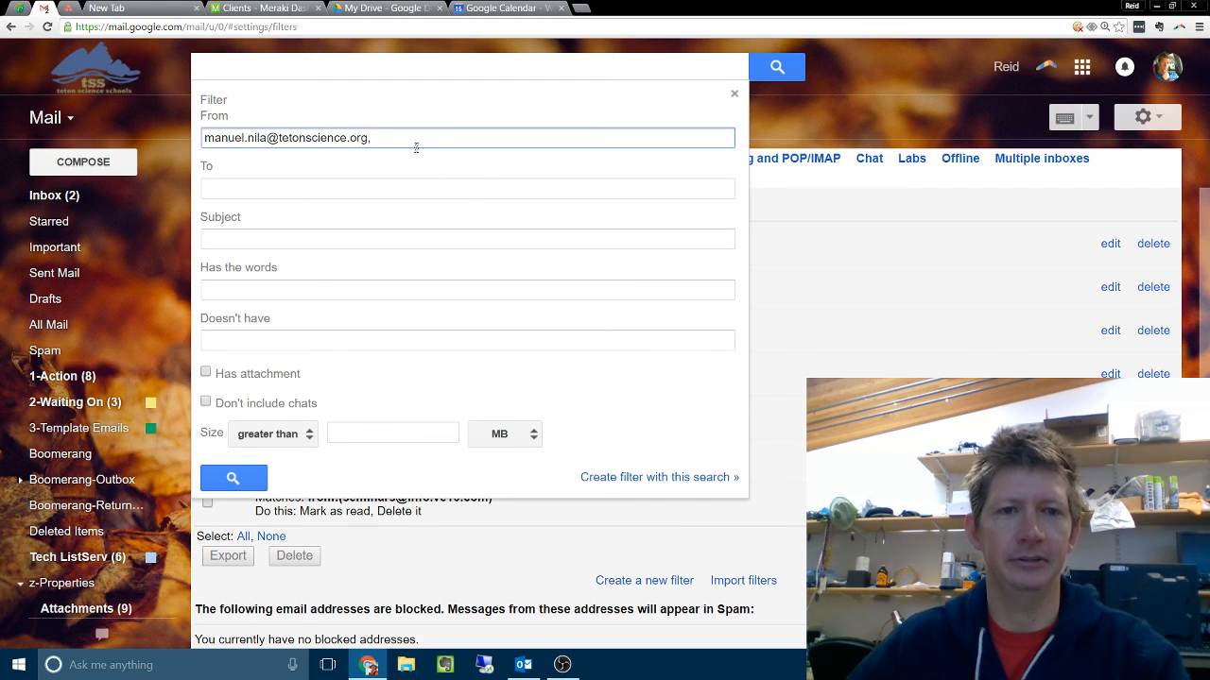
# Step: Try Toast as the new filter's Subject condition and clear it again
pyautogui.click(230, 189)
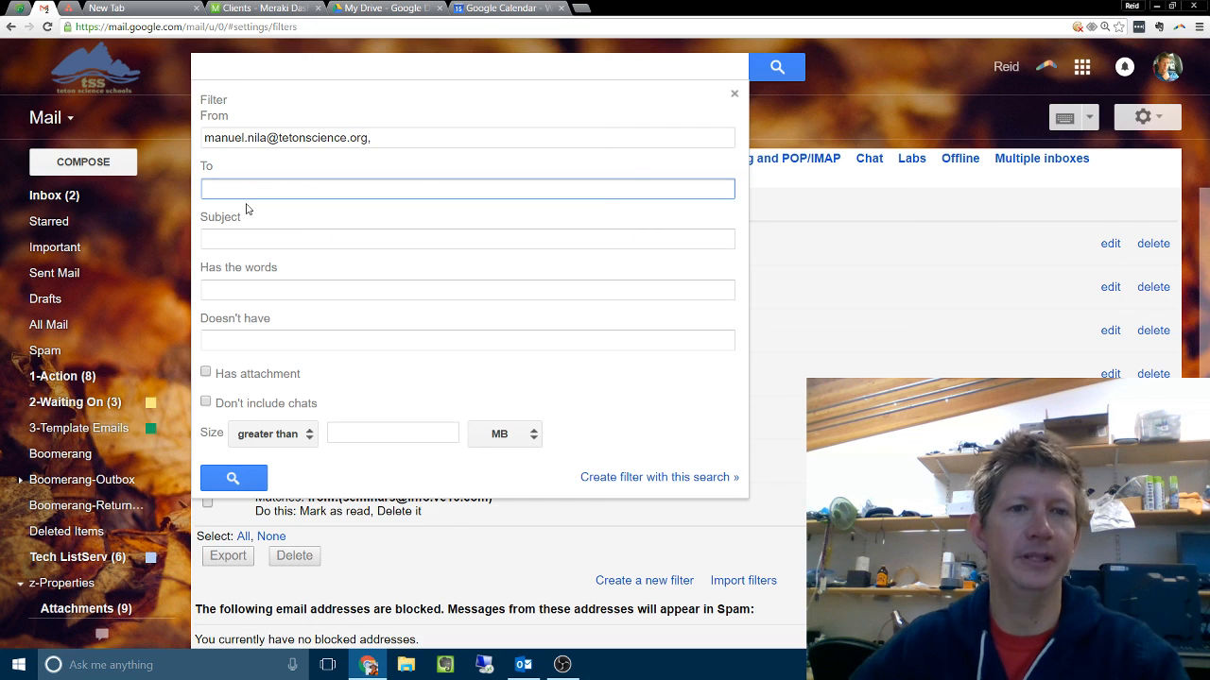
pyautogui.click(241, 243)
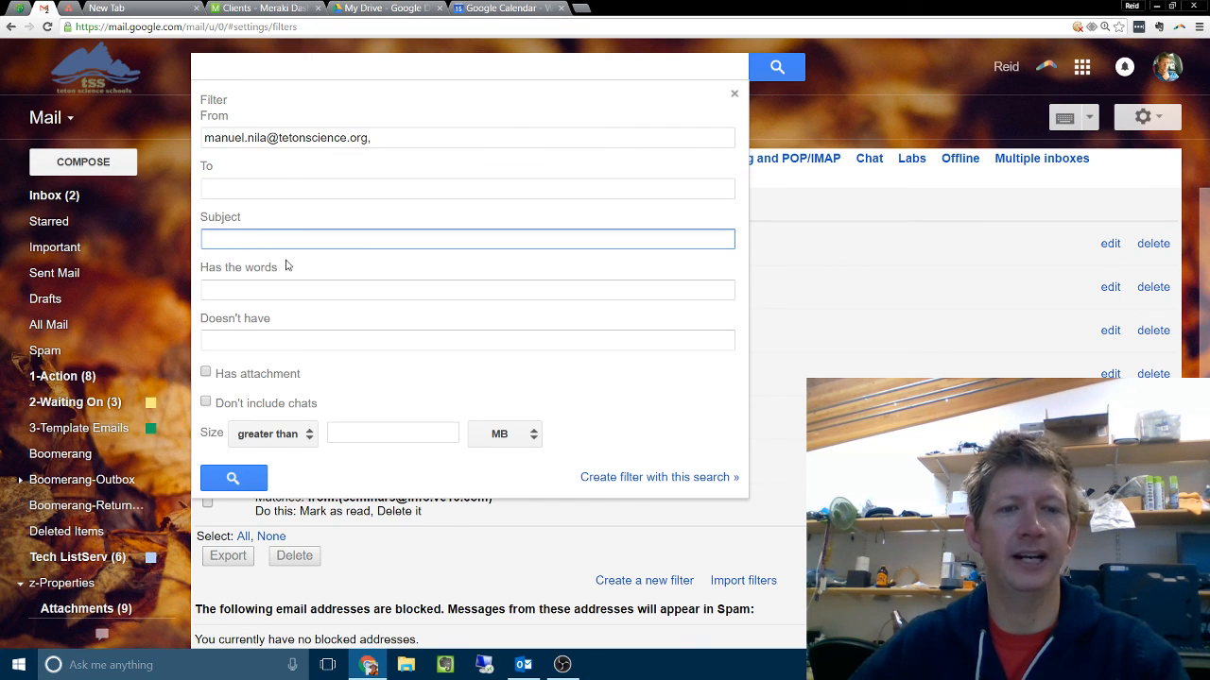
pyautogui.click(279, 293)
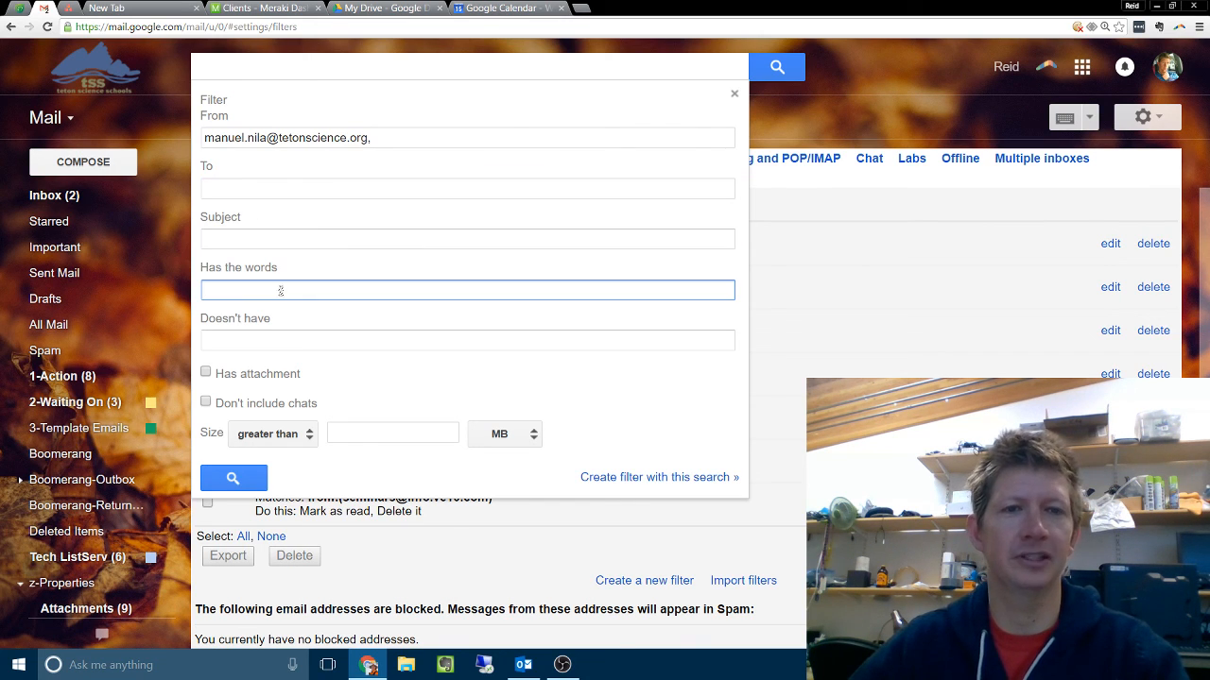
pyautogui.click(286, 339)
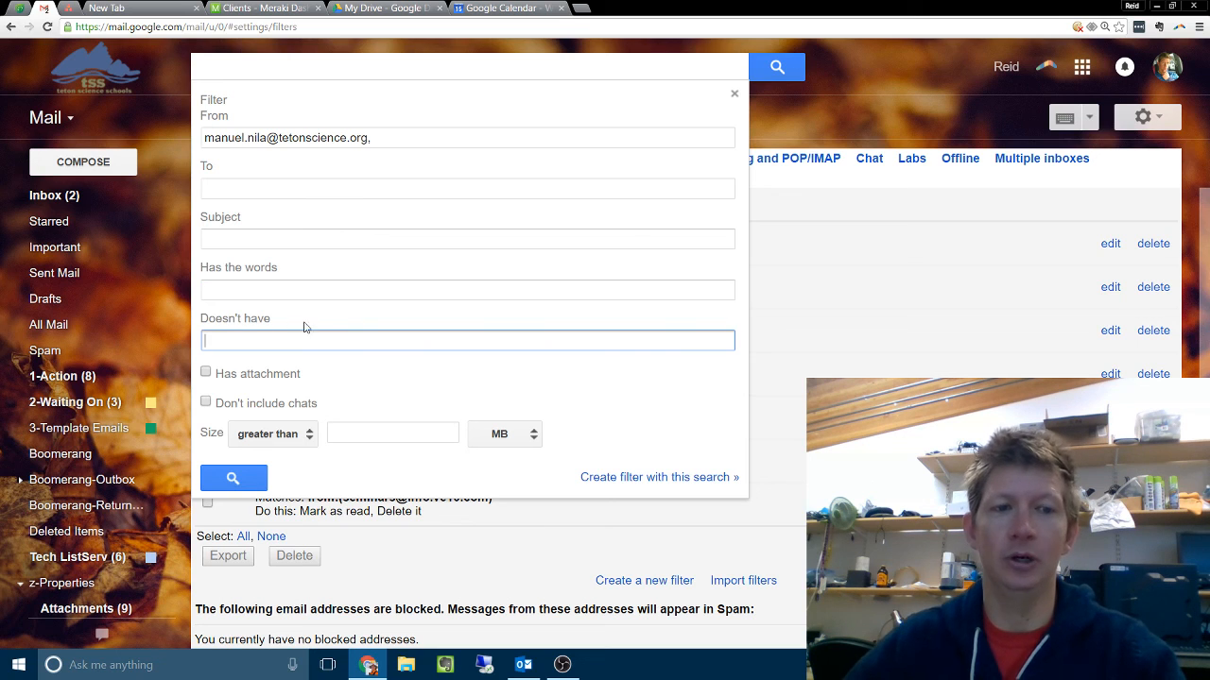
pyautogui.click(265, 239)
pyautogui.write('Toast')
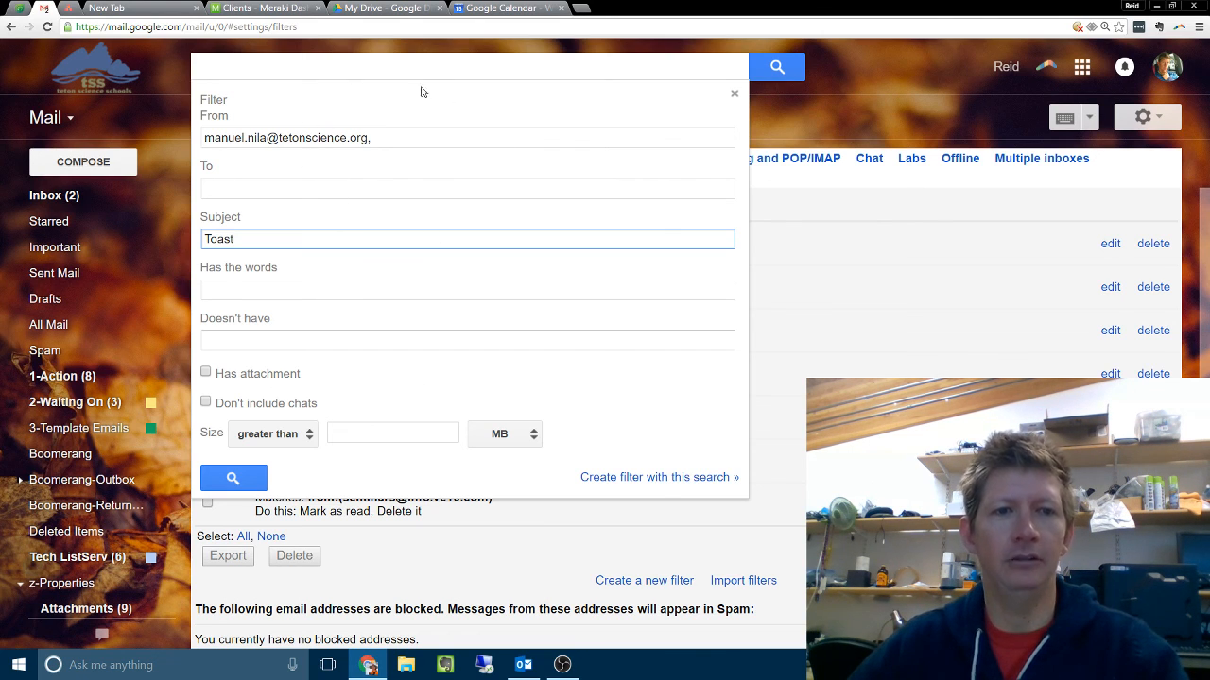
pyautogui.click(319, 293)
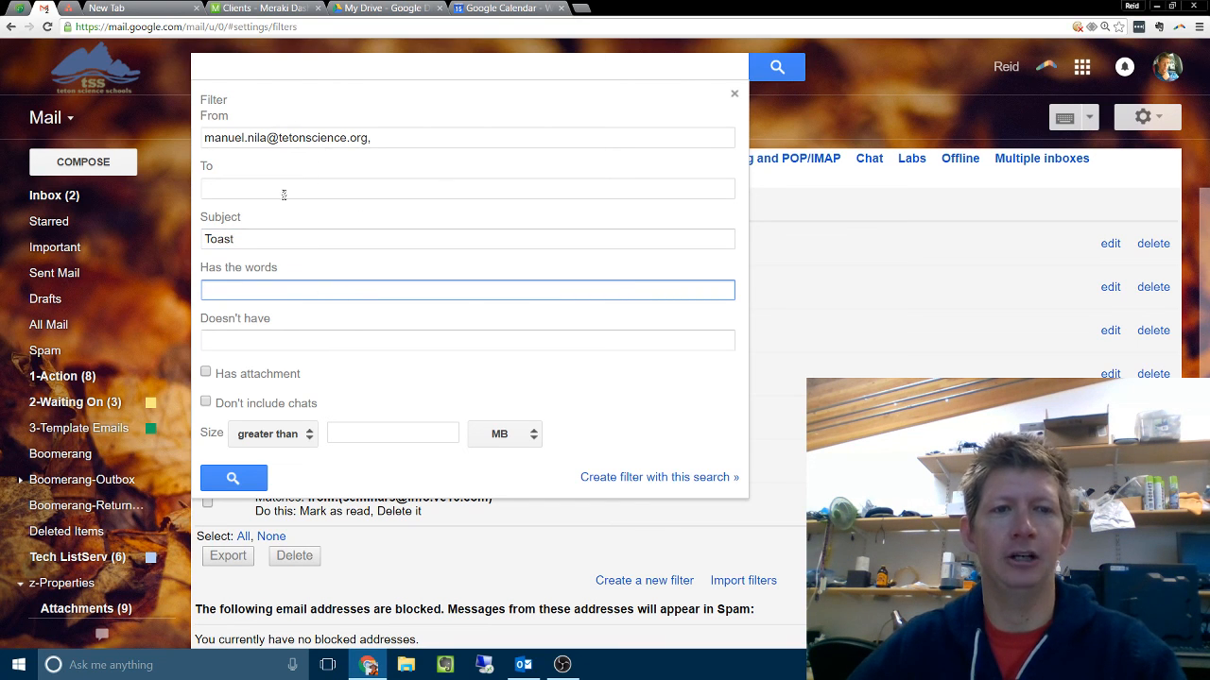
pyautogui.click(274, 239)
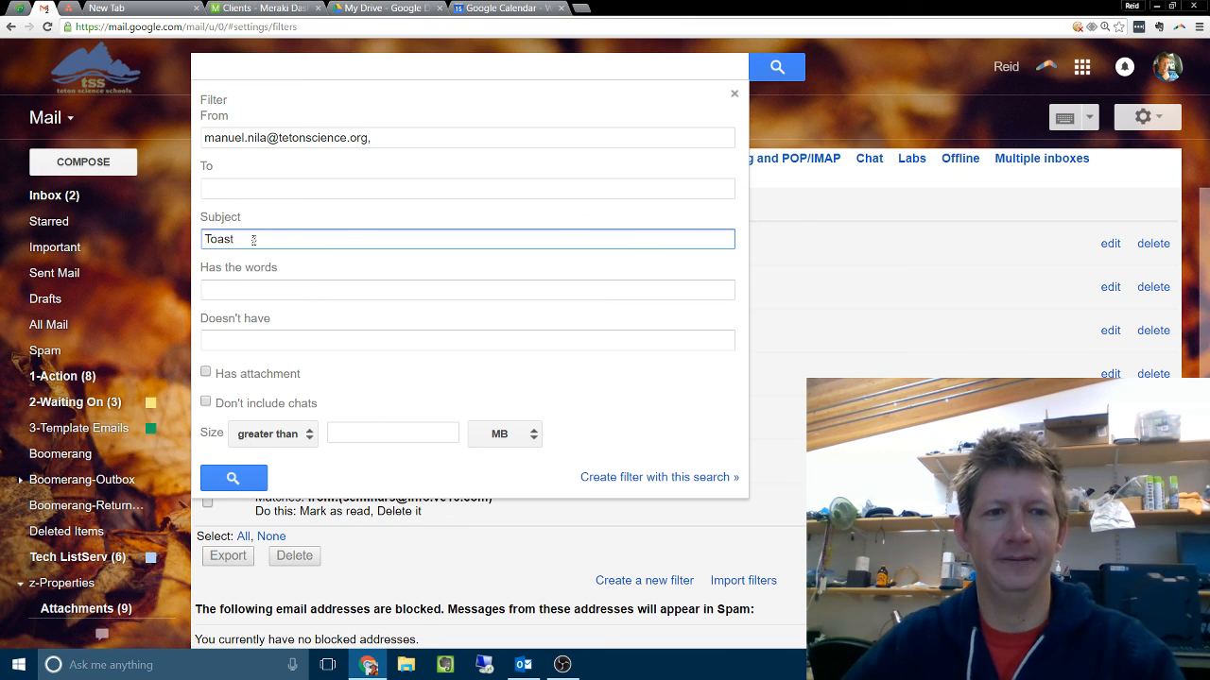
pyautogui.moveTo(259, 239); pyautogui.dragTo(82, 245)
pyautogui.press('BackSpace')
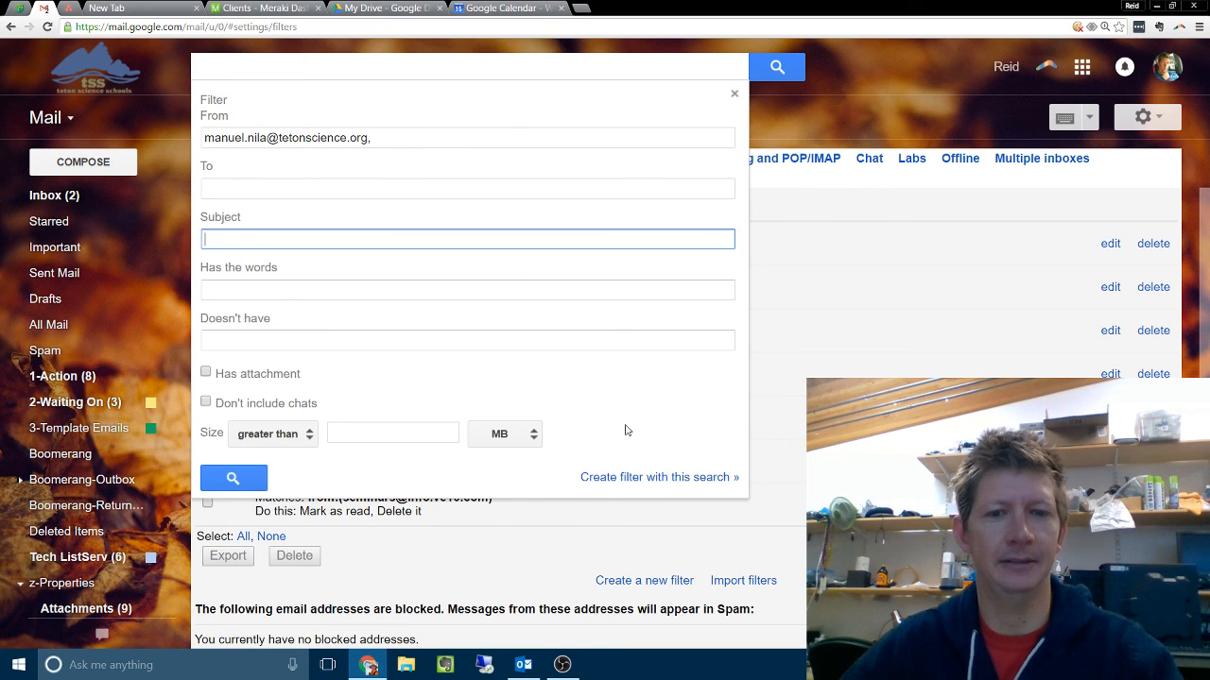
# Step: Continue to the filter's actions and have it apply the label 1-Action to matching messages
pyautogui.click(629, 477)
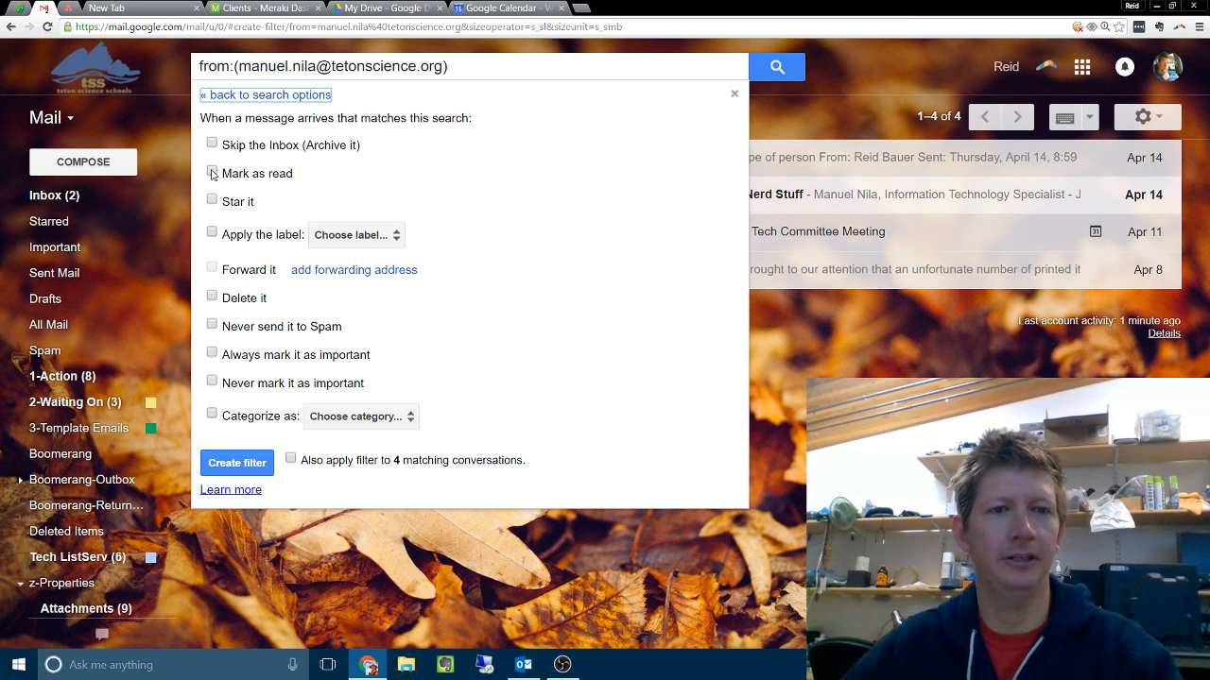
pyautogui.click(380, 240)
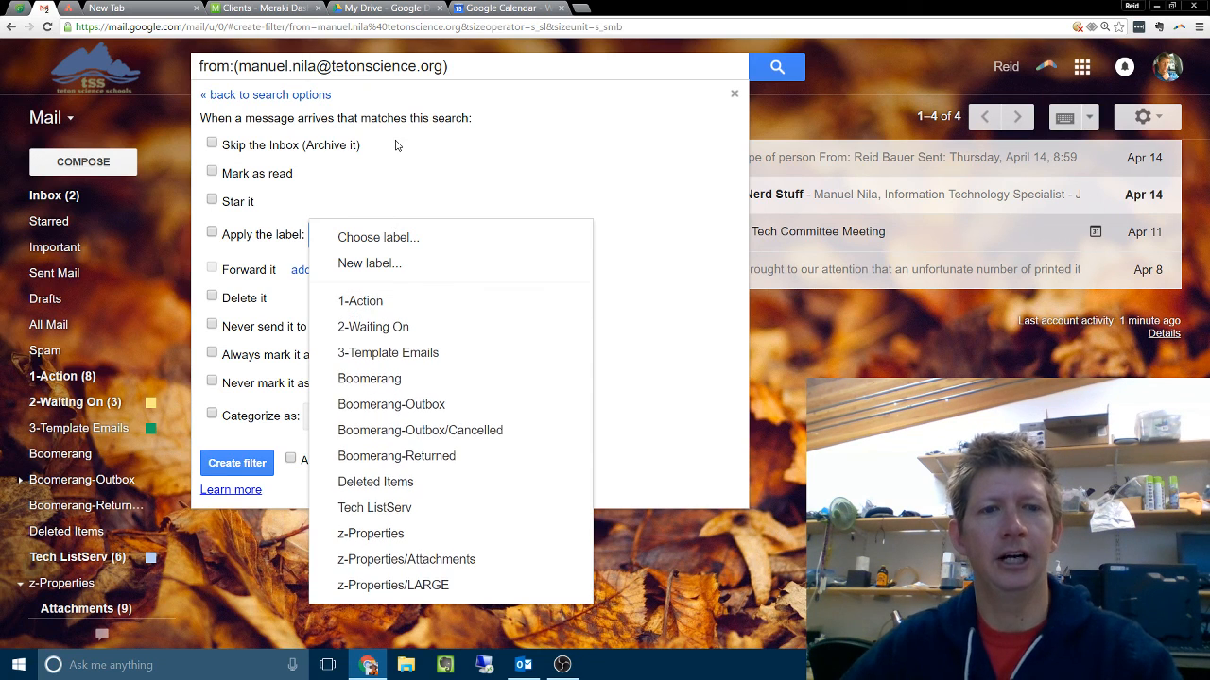
pyautogui.click(346, 176)
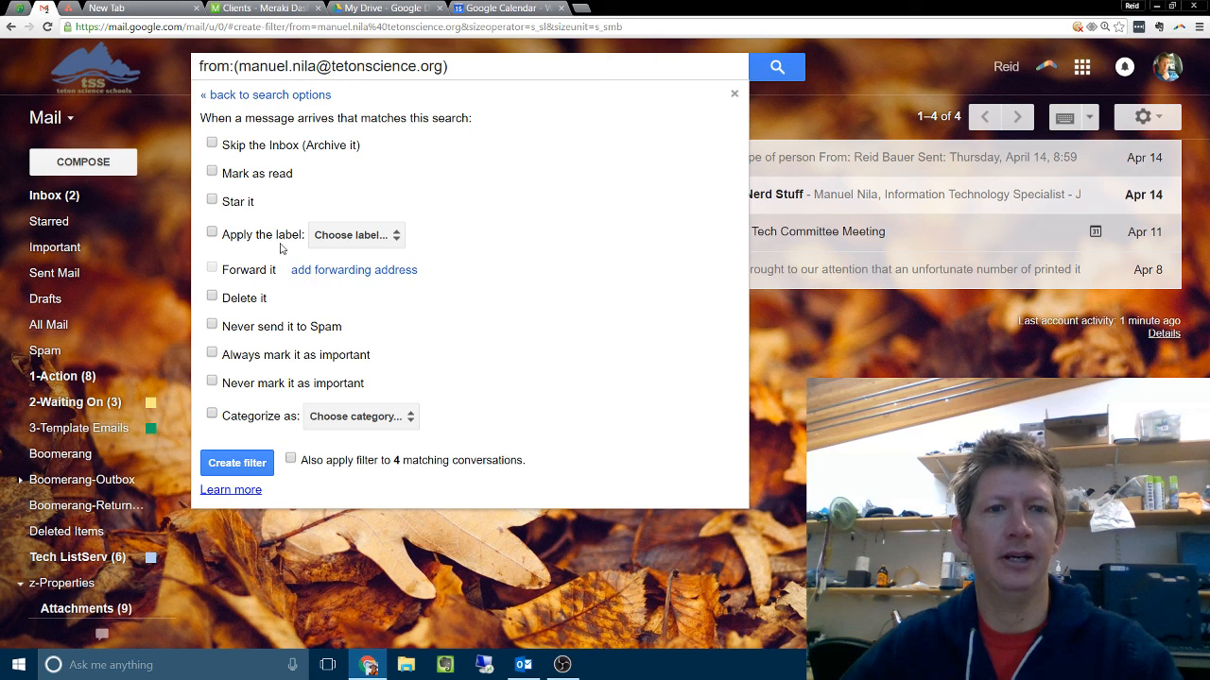
pyautogui.click(212, 234)
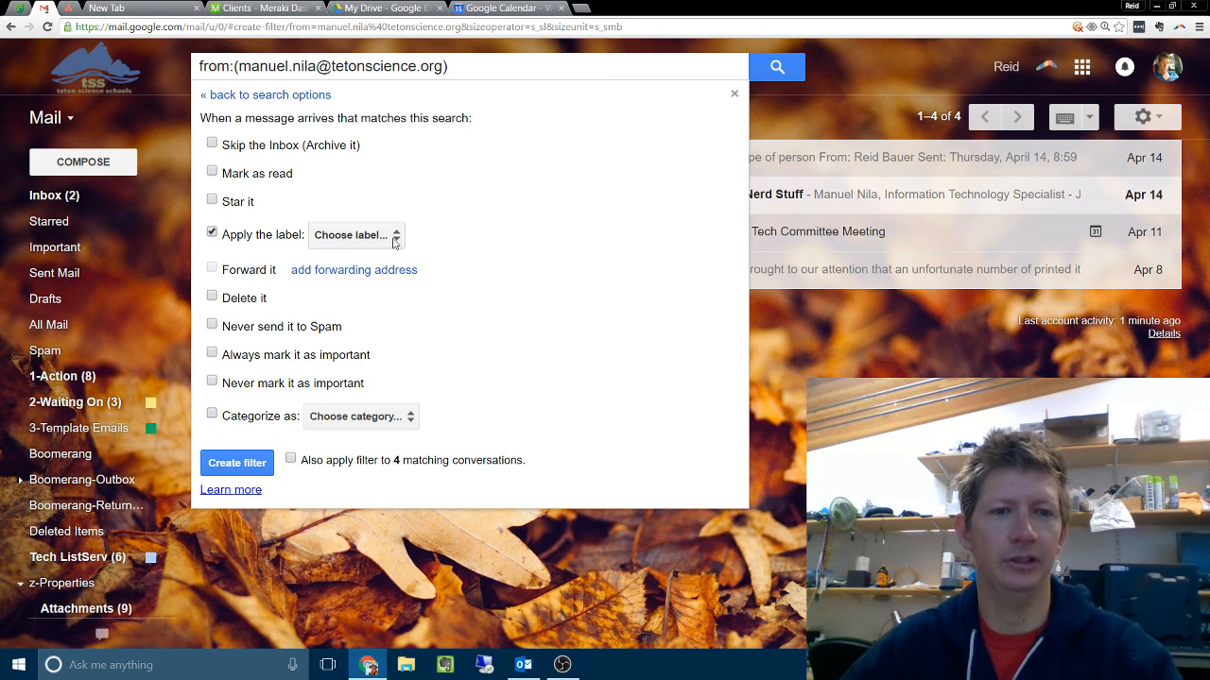
pyautogui.click(393, 236)
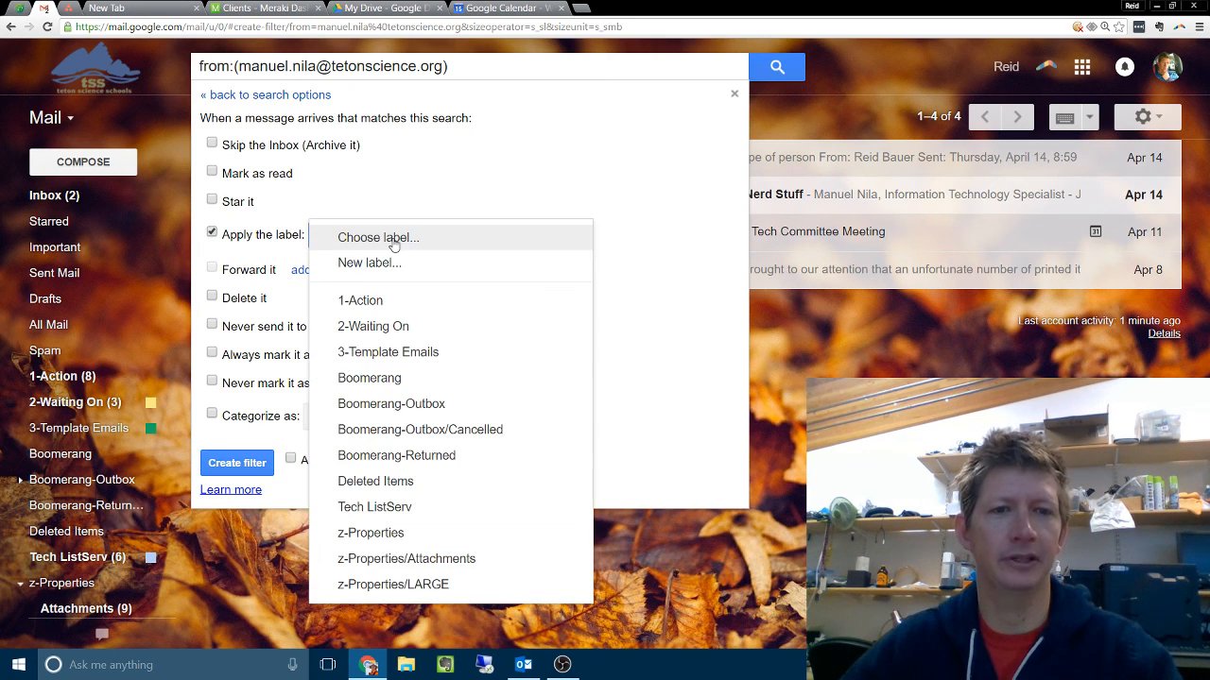
pyautogui.click(369, 300)
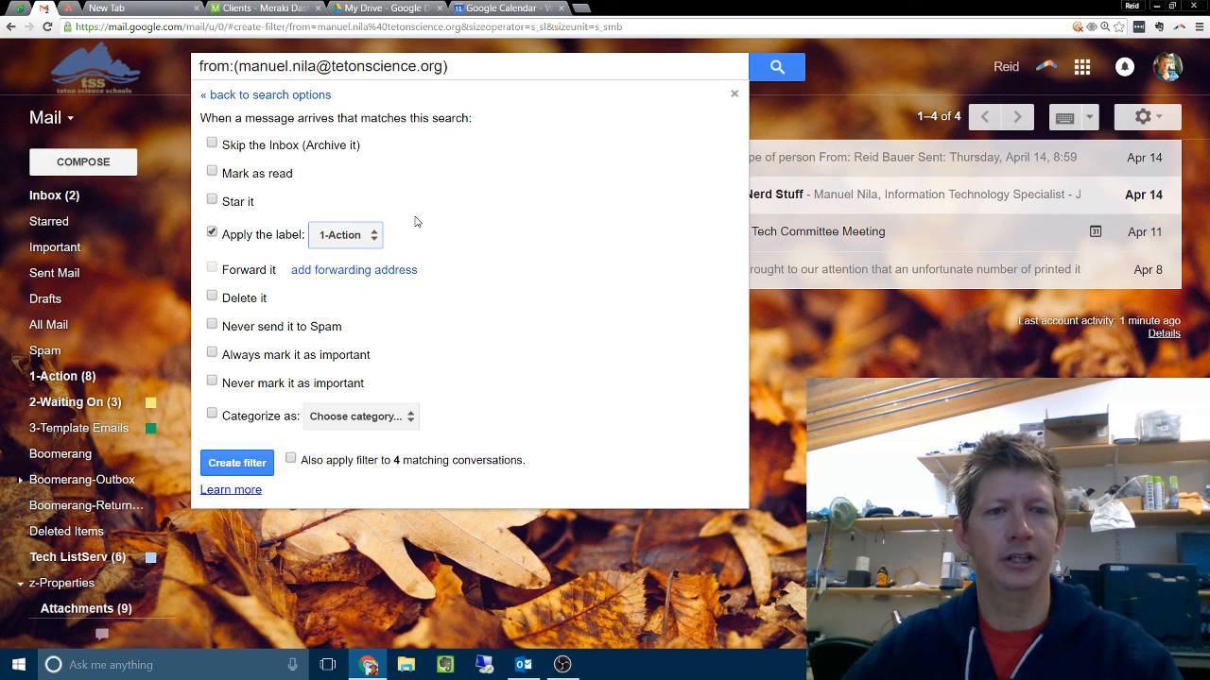
# Step: Set the filter to always mark matching messages as important, star them and never send them to Spam
pyautogui.click(212, 352)
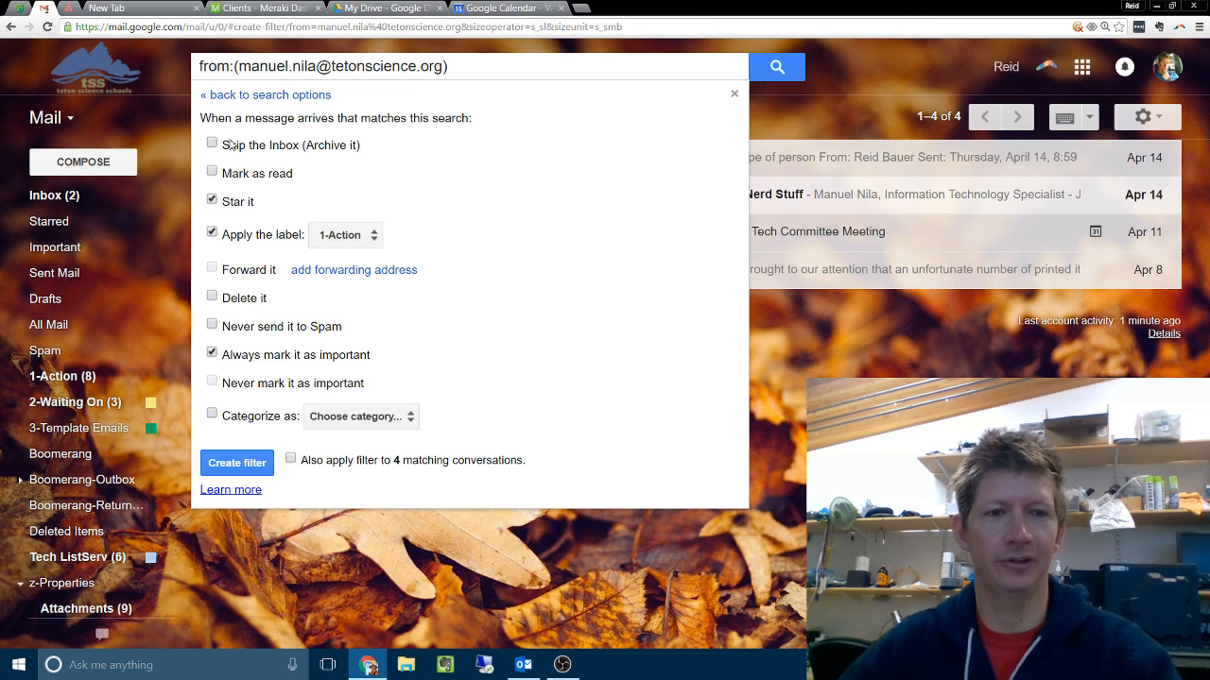
pyautogui.click(212, 202)
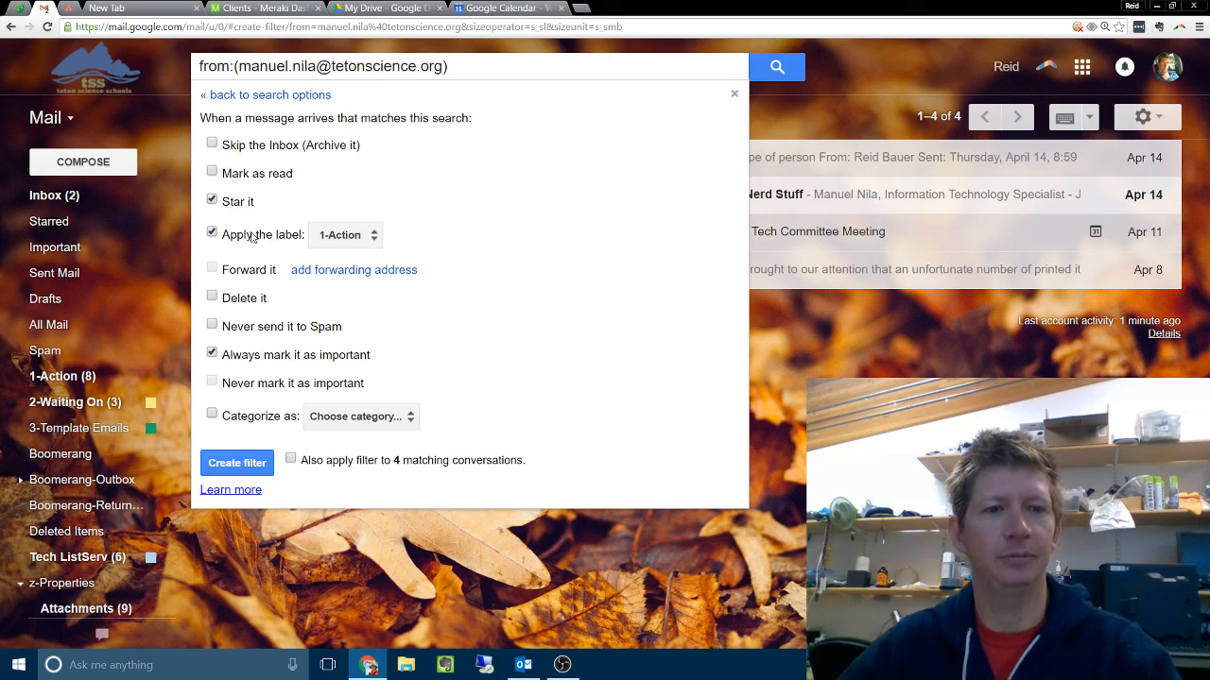
pyautogui.click(212, 326)
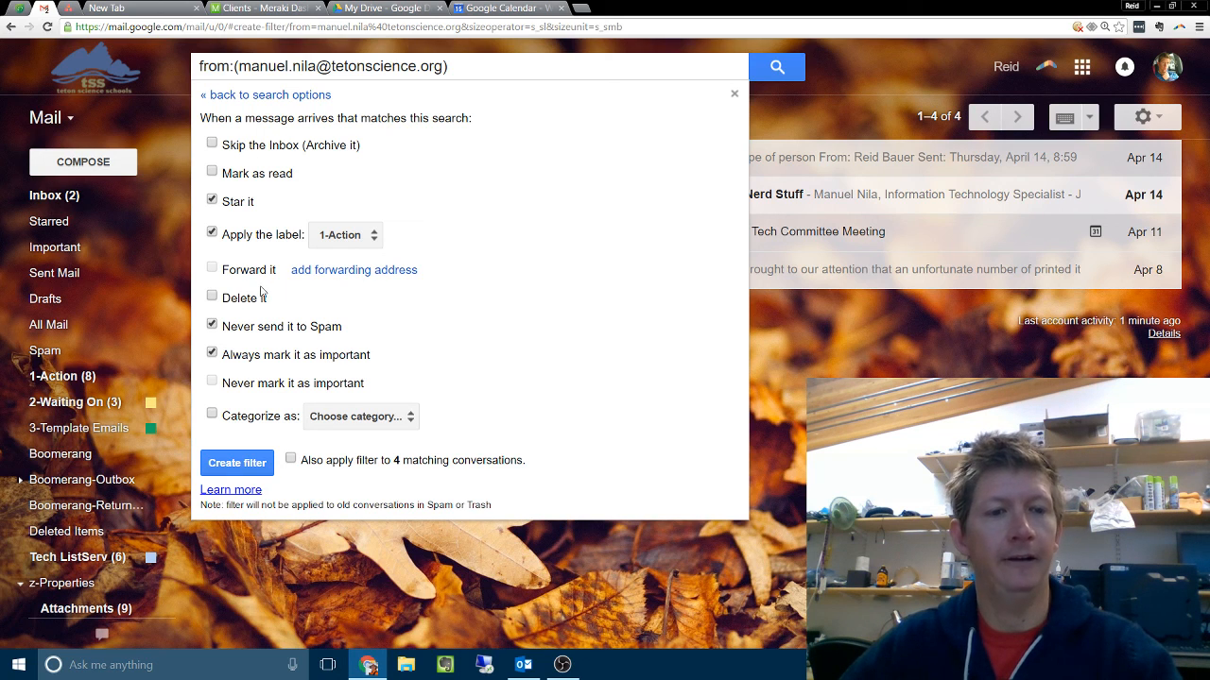
# Step: Clear the filter's star, never-spam and always-important actions, and have it also apply to the existing matching conversations
pyautogui.click(212, 326)
pyautogui.click(211, 353)
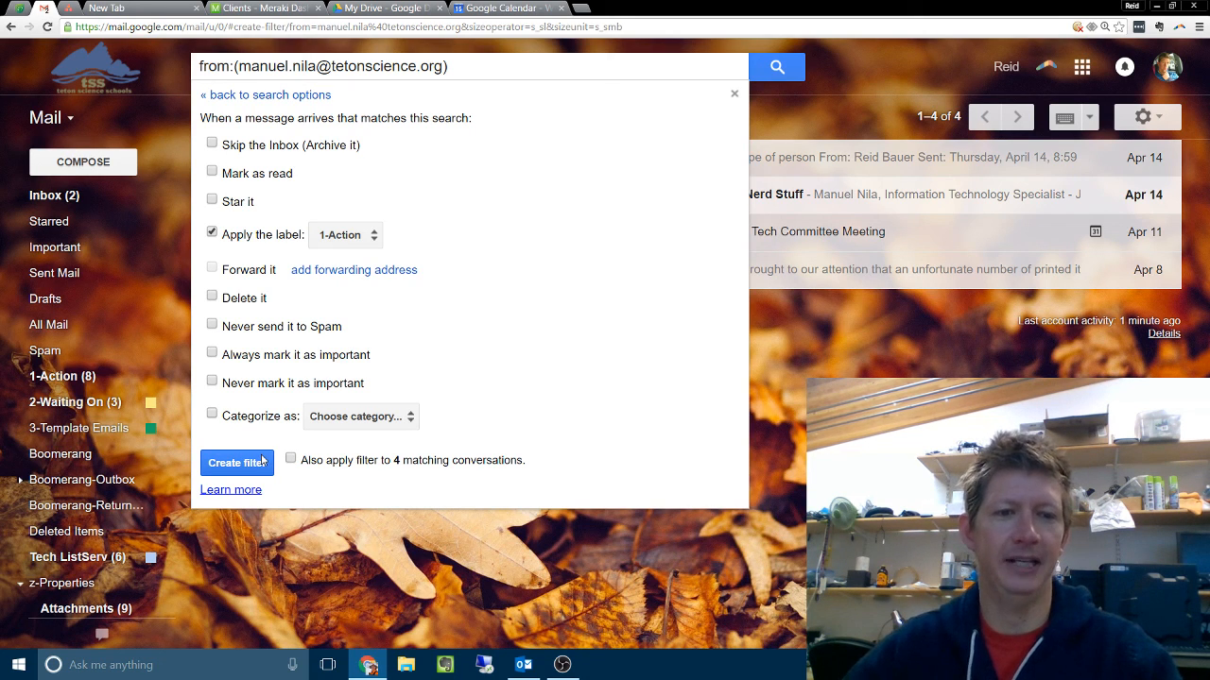
pyautogui.click(291, 459)
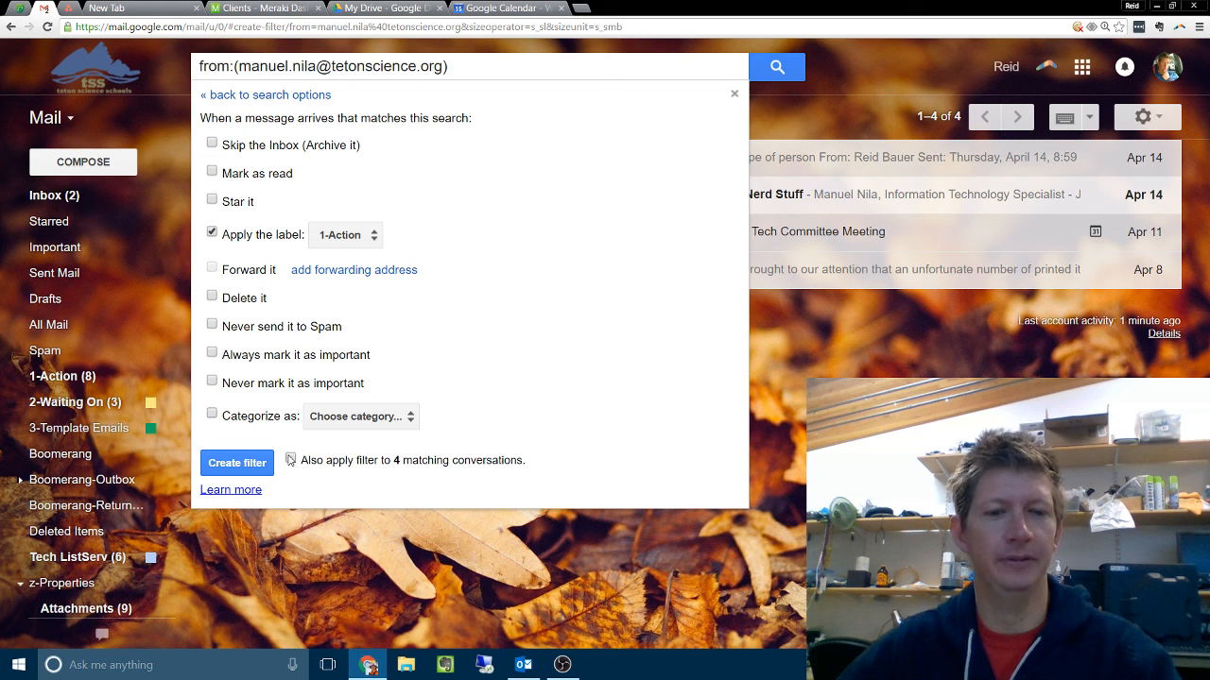
pyautogui.click(292, 461)
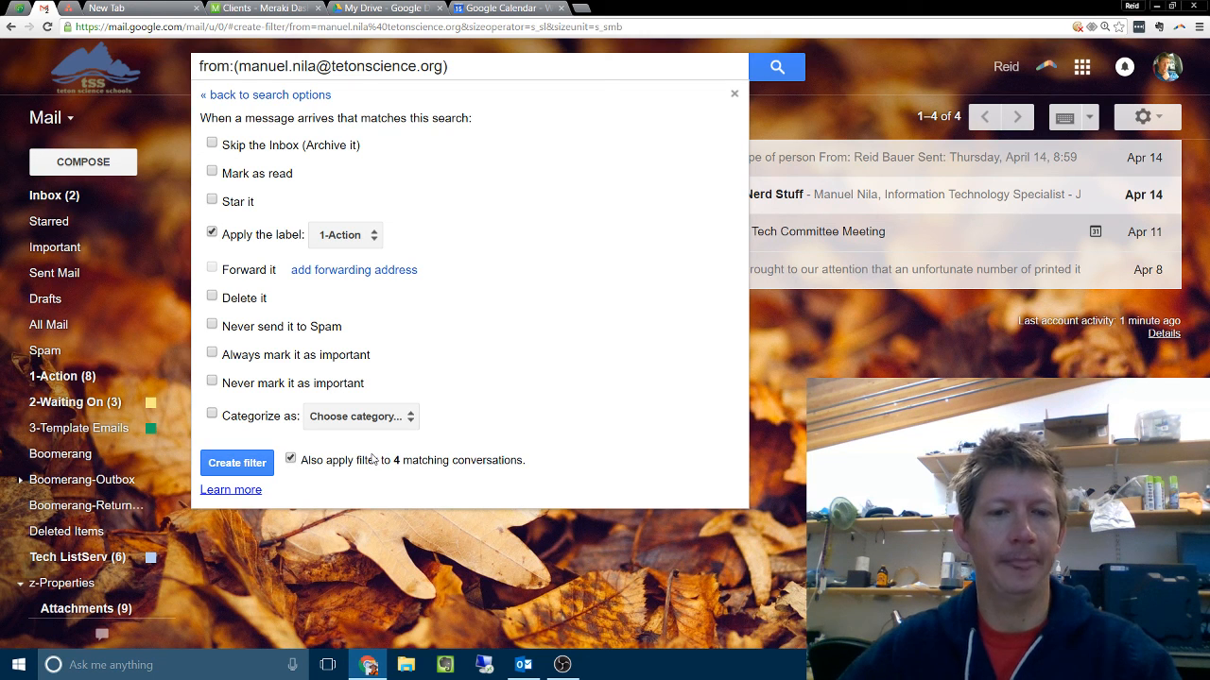
# Step: Create a new label with the colleague's full name for the filter to apply, and create the filter
pyautogui.click(342, 235)
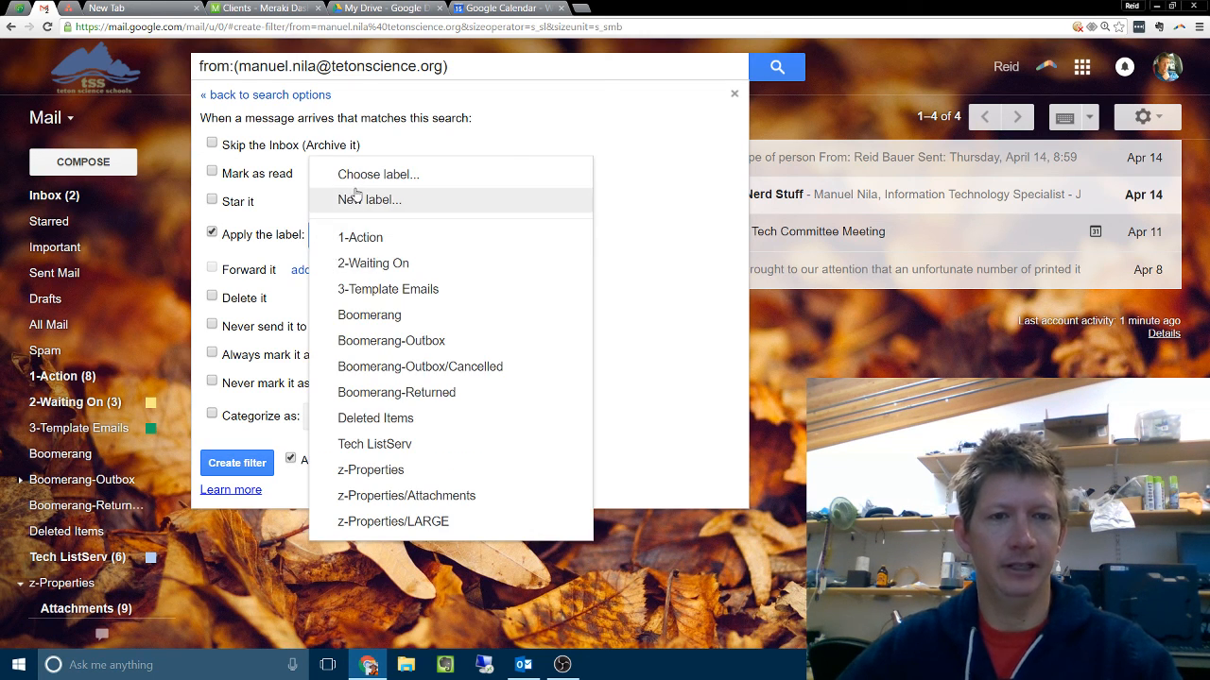
pyautogui.click(360, 199)
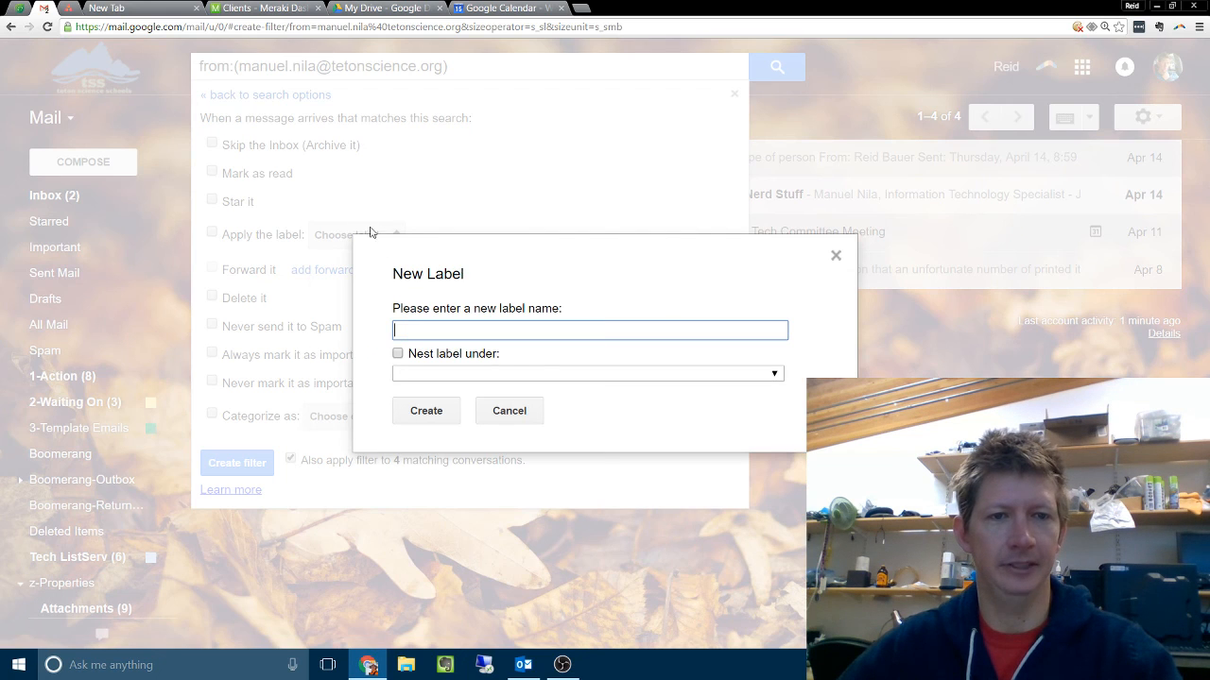
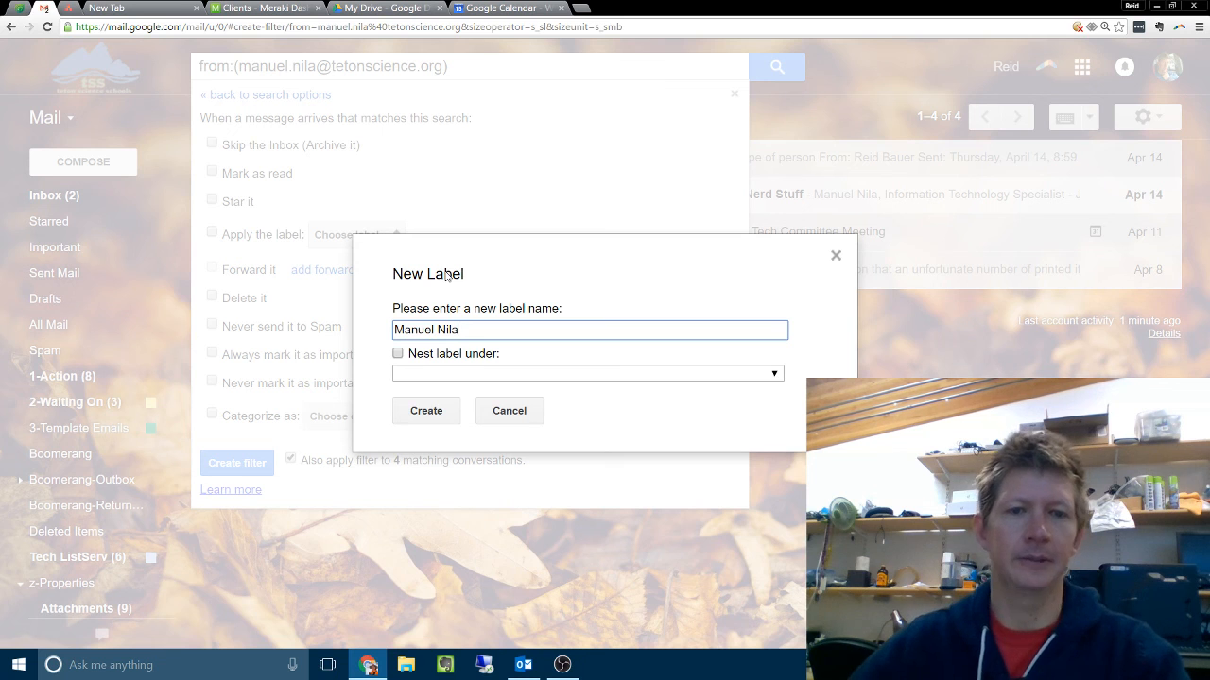
pyautogui.click(432, 410)
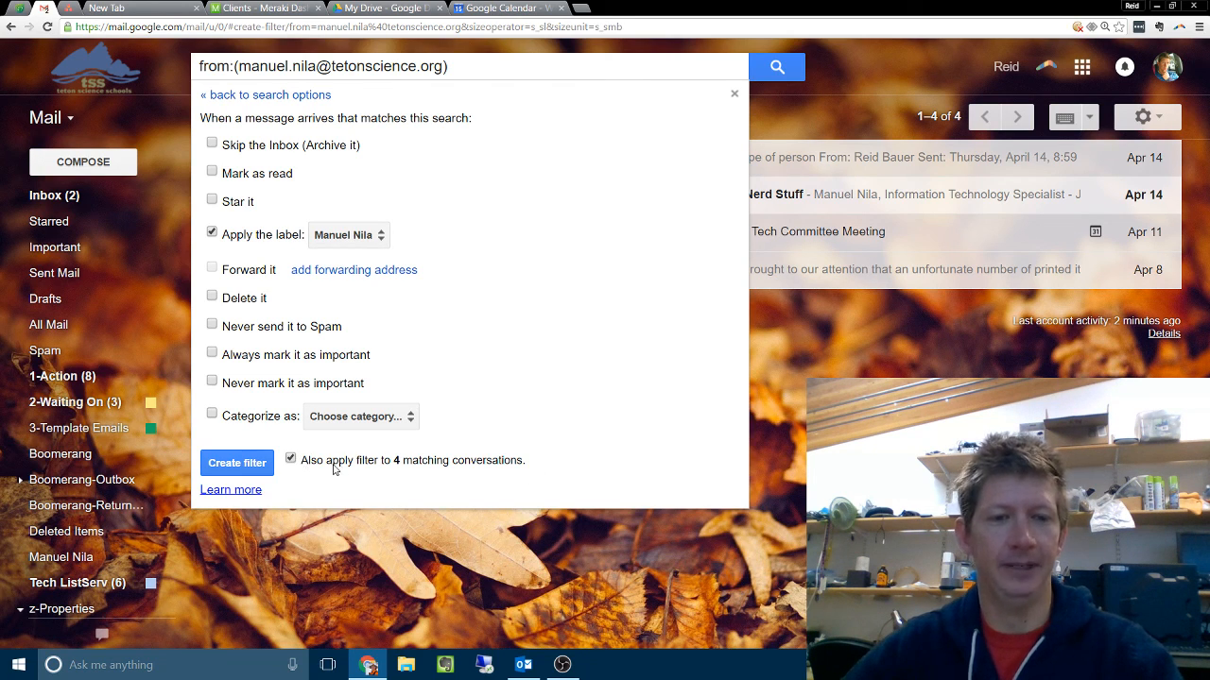
pyautogui.click(236, 463)
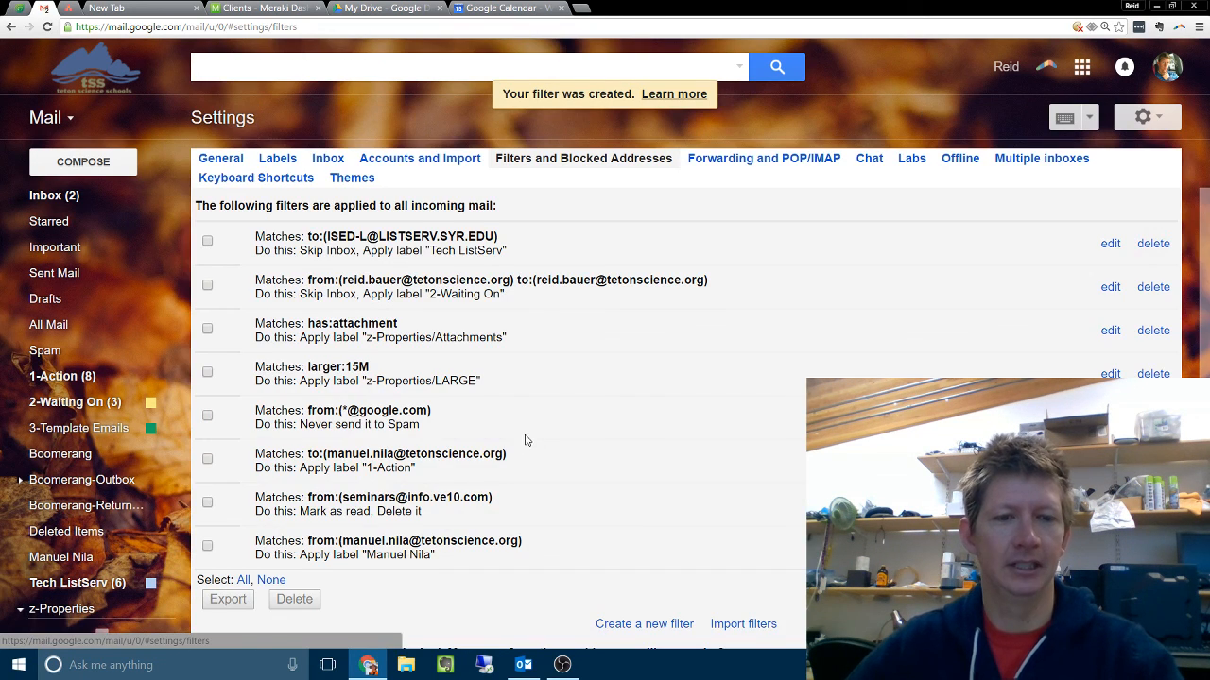
# Step: Check the new filter in the filter list and the messages under the colleague's label, and return to the inbox
pyautogui.scroll(-3, 524, 440)
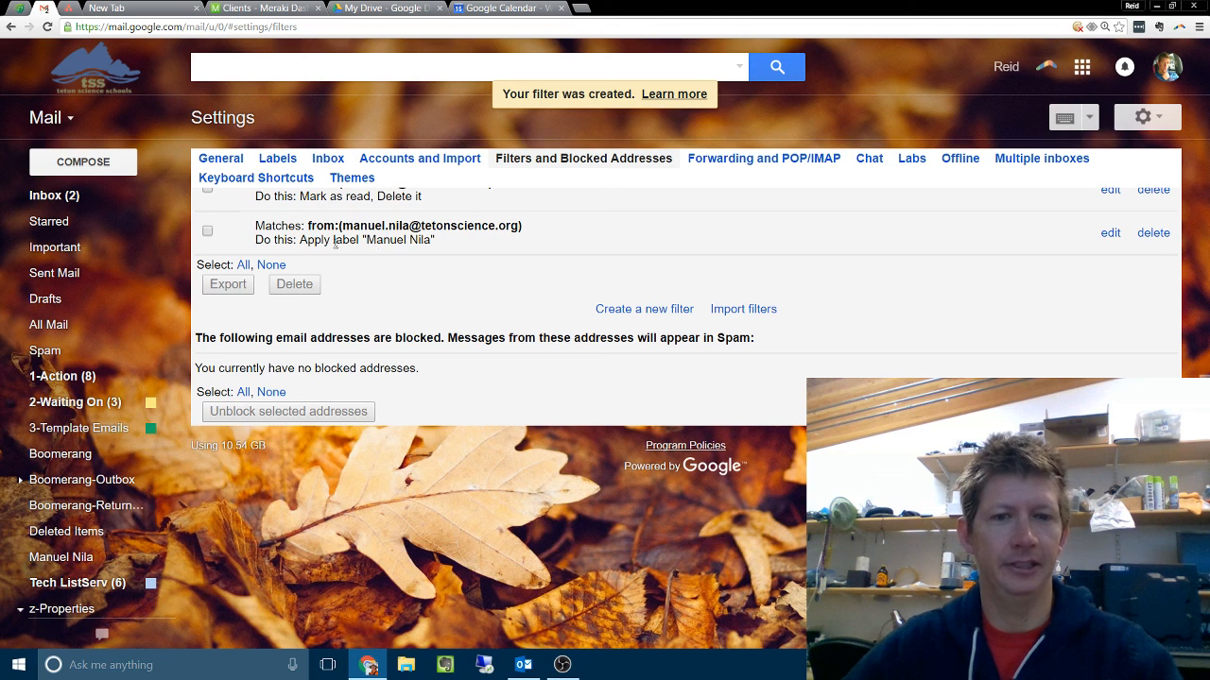
pyautogui.scroll(3, 335, 244)
pyautogui.scroll(-1, 73, 353)
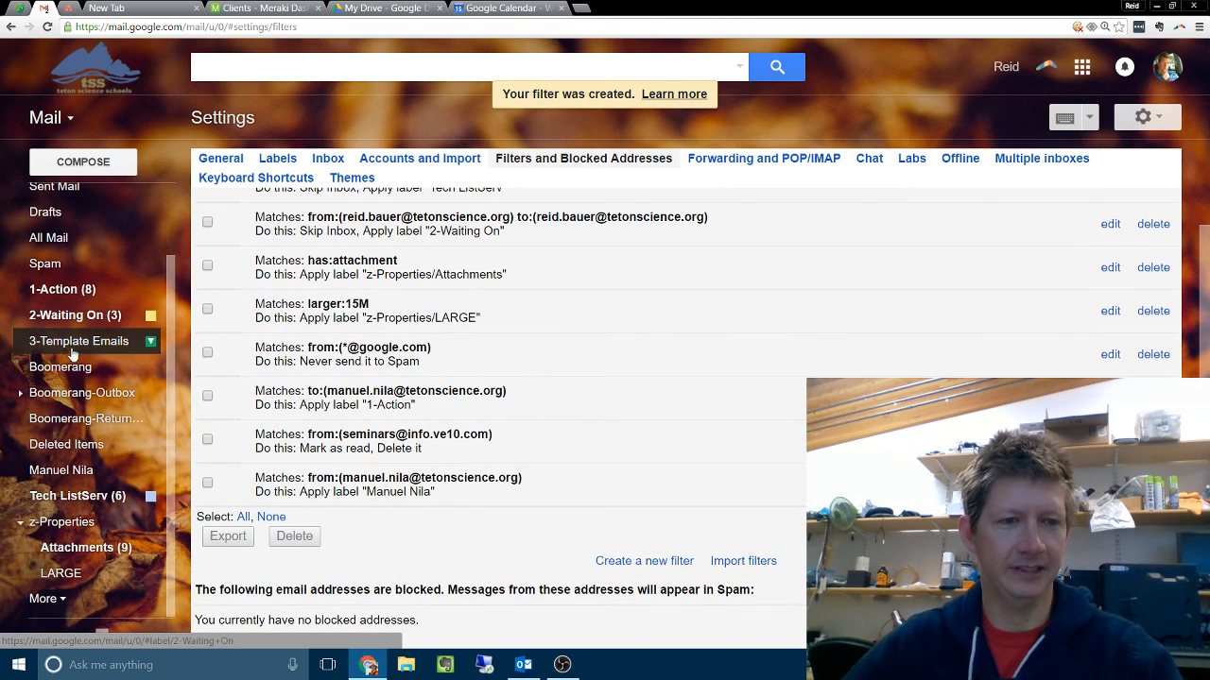
pyautogui.click(61, 477)
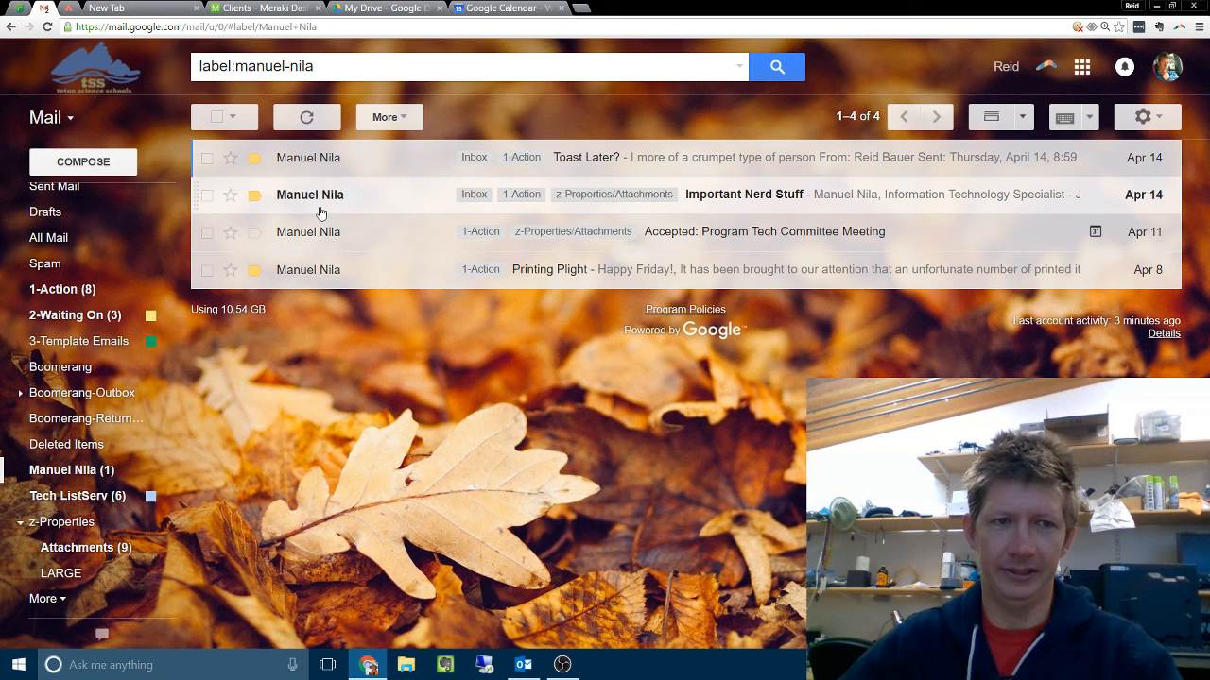
pyautogui.scroll(2, 120, 477)
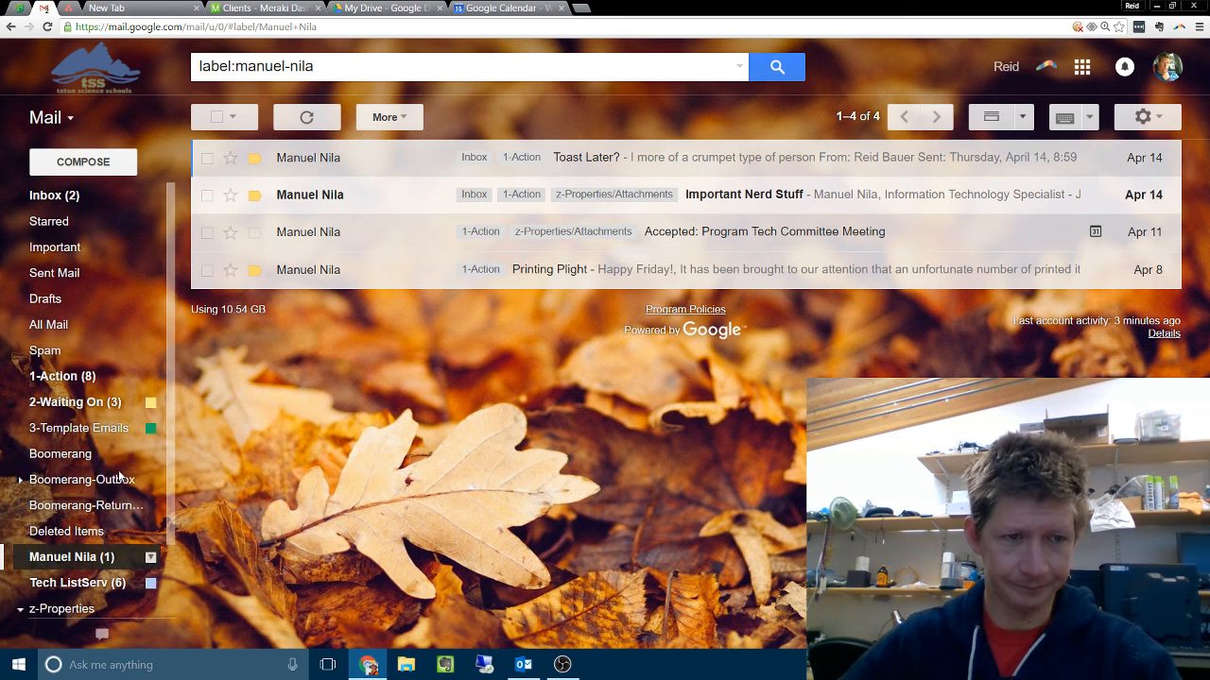
pyautogui.click(47, 197)
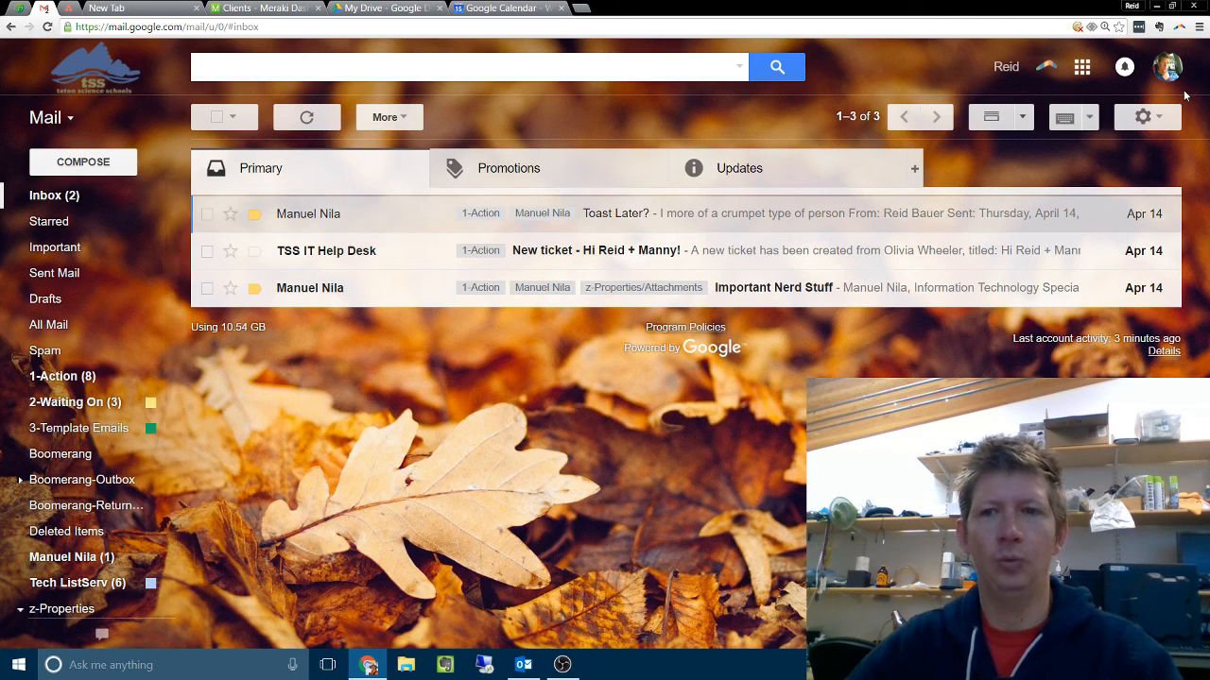
# Step: Reopen the Filters and Blocked Addresses settings, view the blank form for a new filter and close it
pyautogui.click(1162, 118)
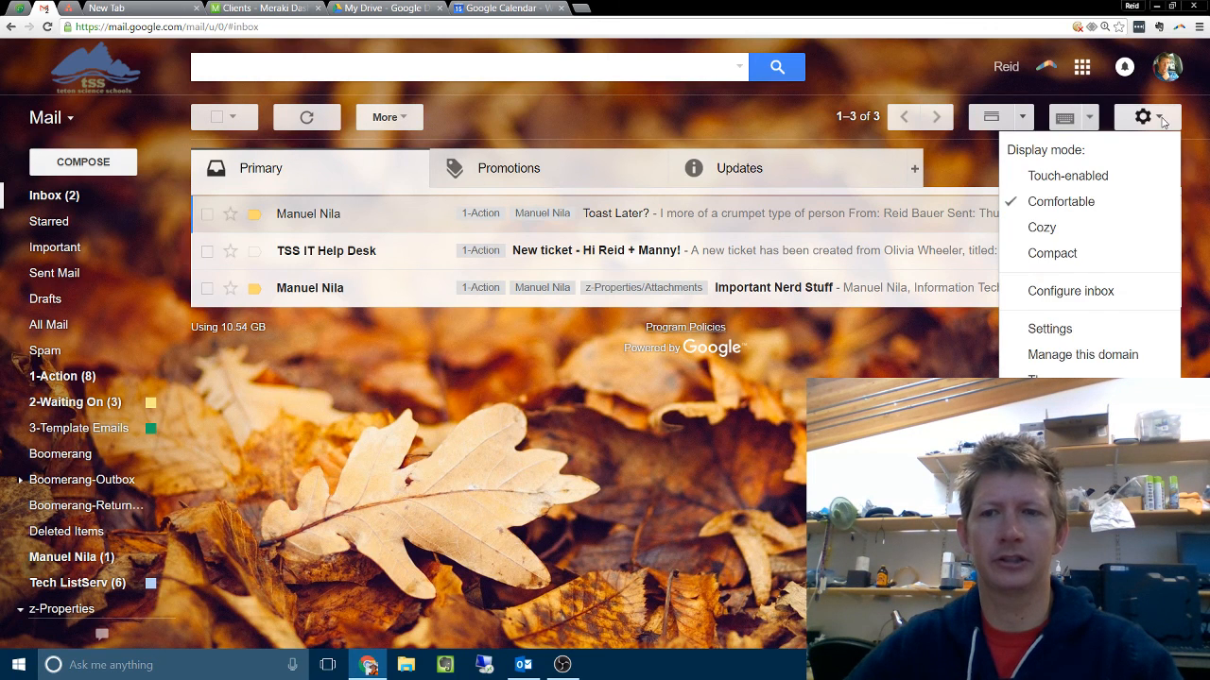
pyautogui.click(1045, 328)
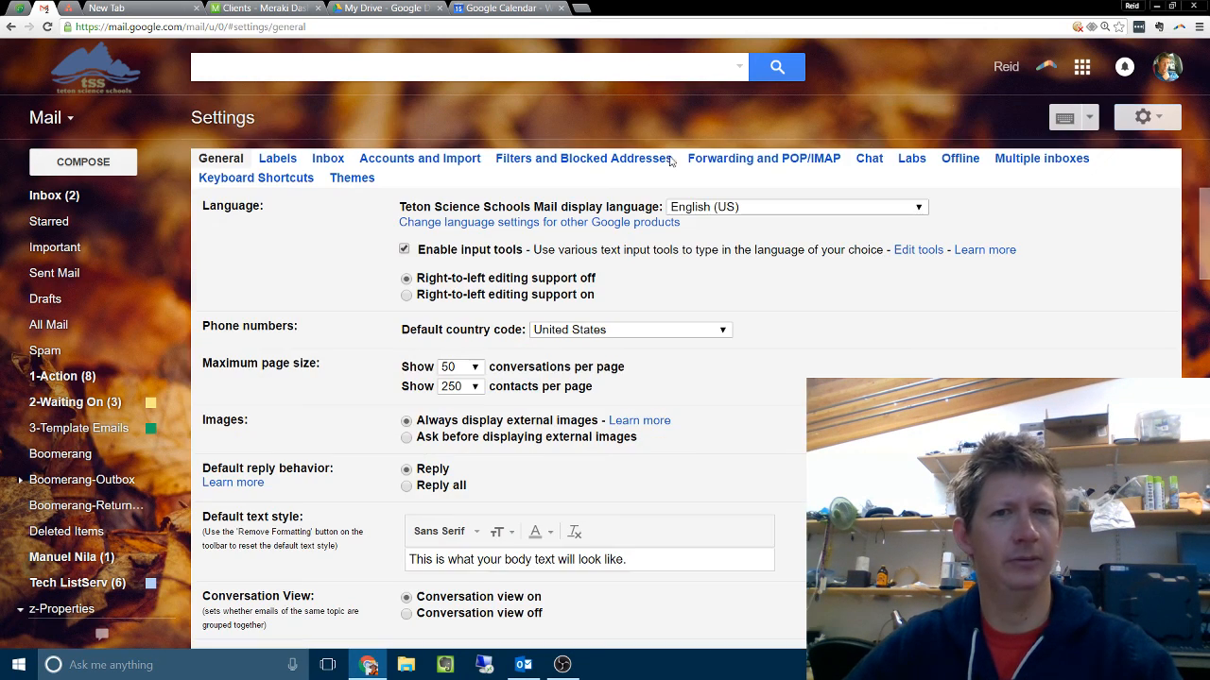
pyautogui.click(559, 159)
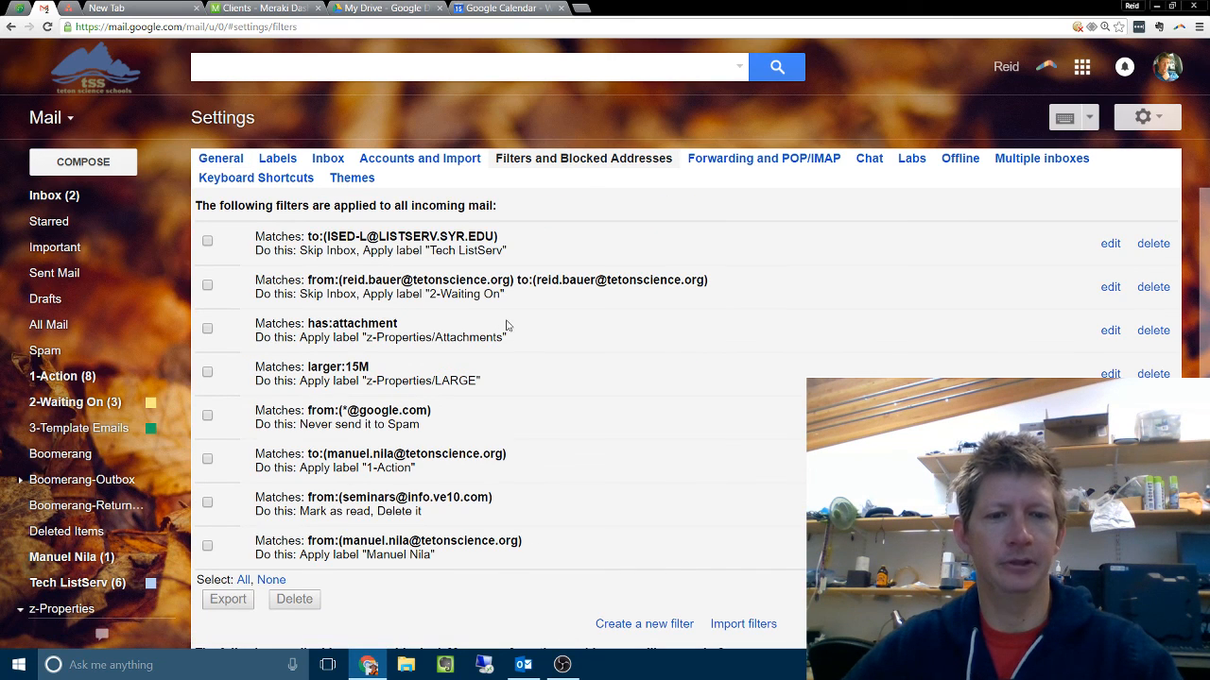
pyautogui.scroll(-3, 506, 324)
pyautogui.click(643, 498)
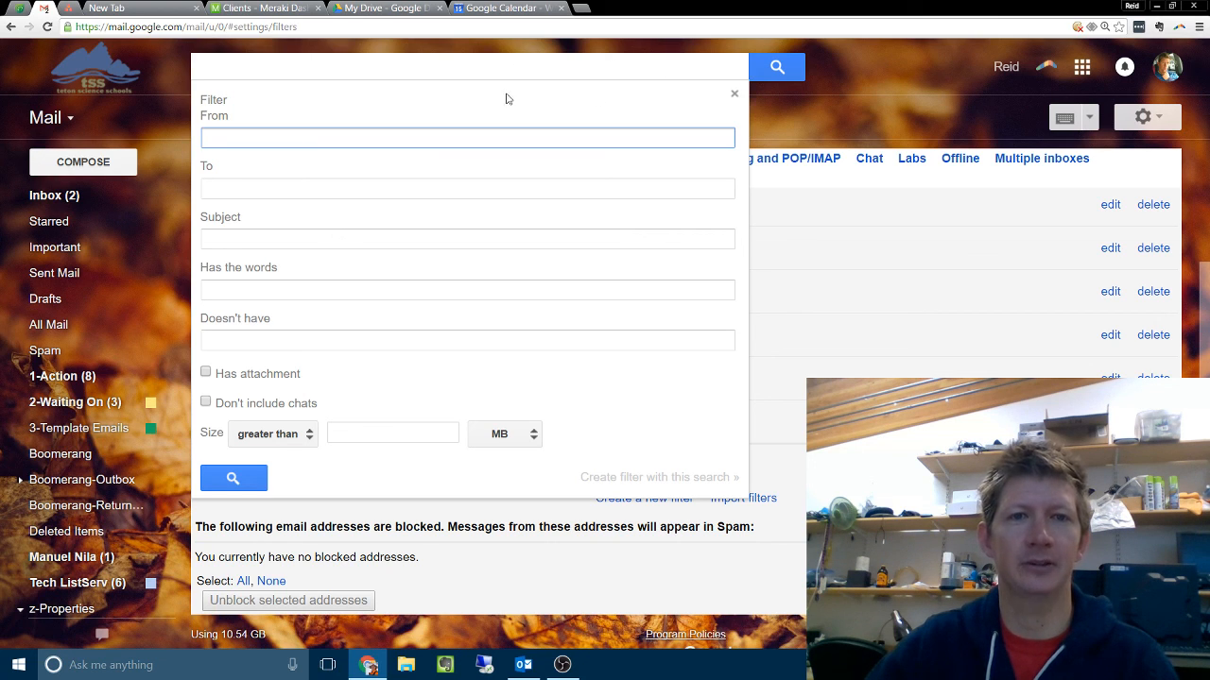
pyautogui.click(735, 96)
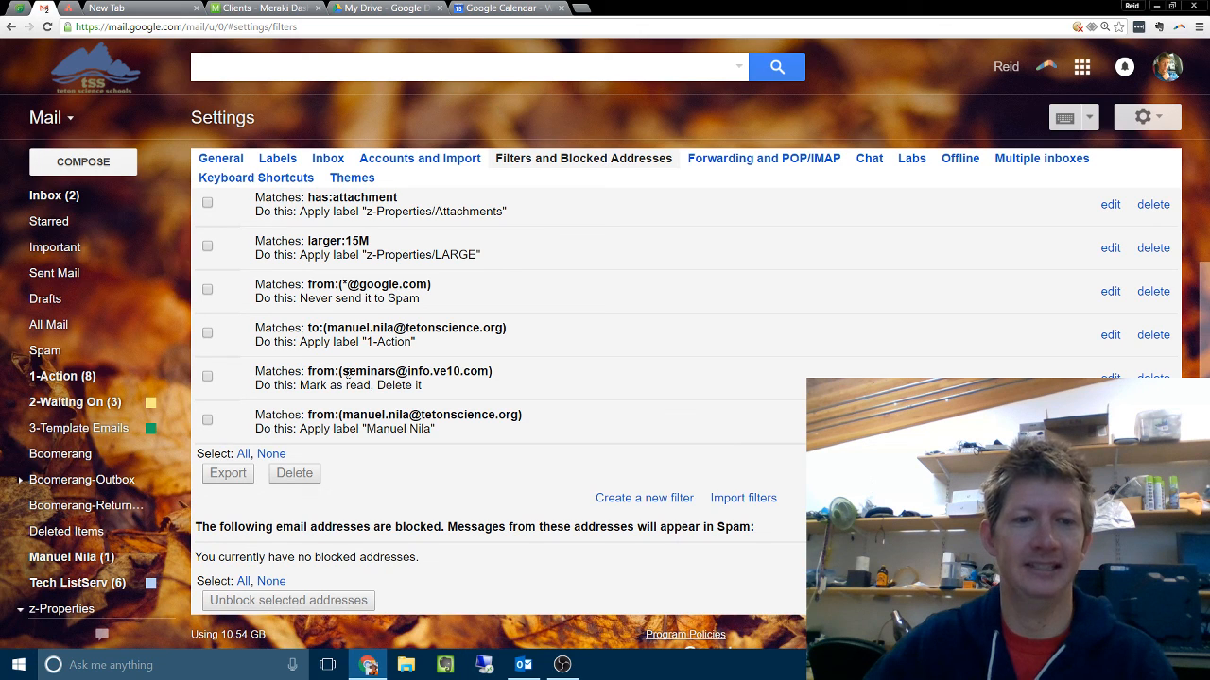
# Step: Examine the sender condition of the mark-as-read-and-delete filter and the recipient condition of the Tech ListServ filter
pyautogui.moveTo(342, 373); pyautogui.dragTo(492, 371)
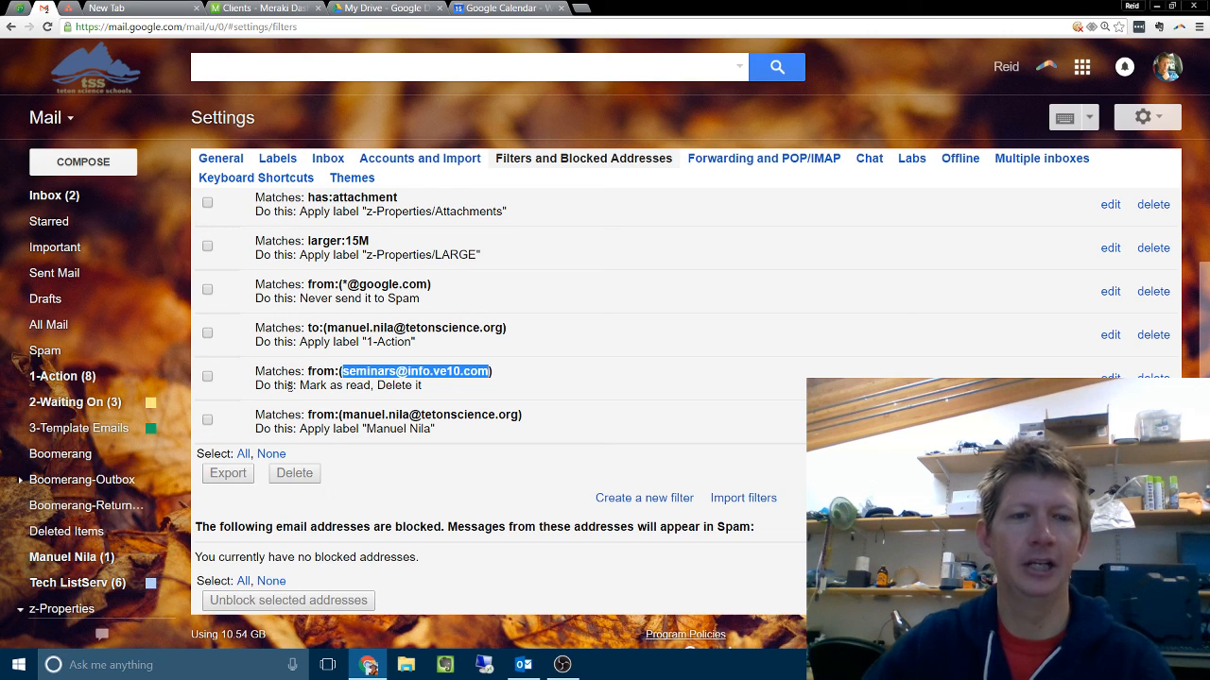
pyautogui.click(413, 386)
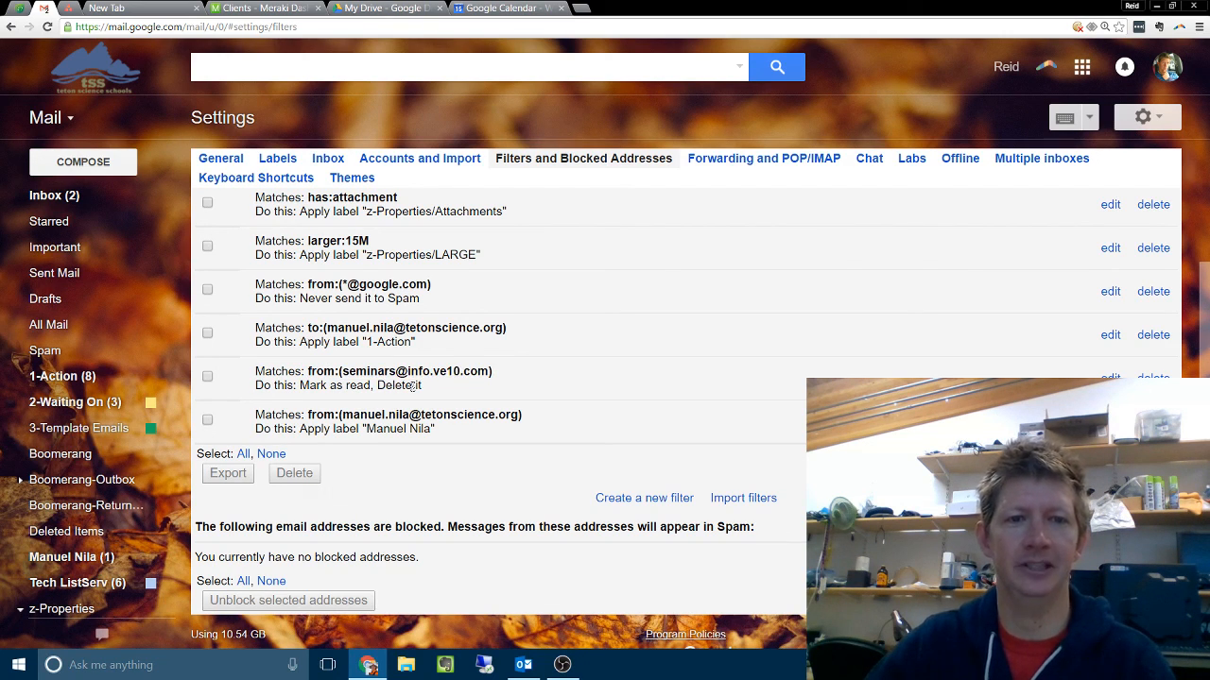
pyautogui.scroll(3, 434, 359)
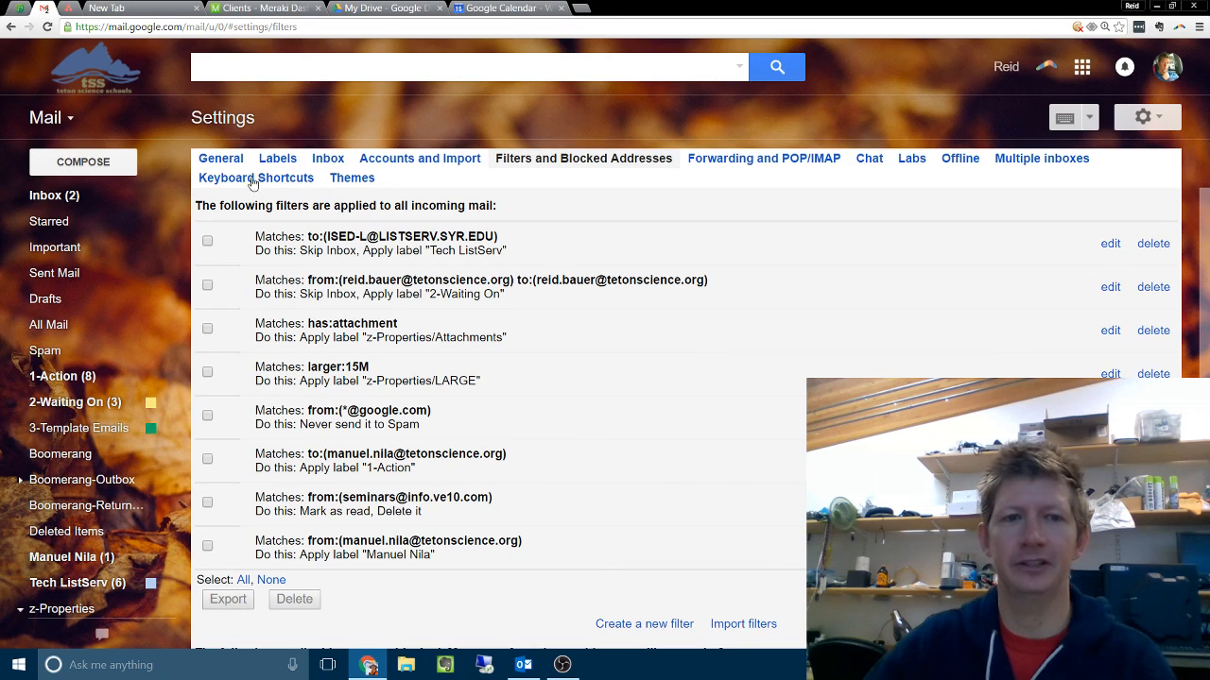
pyautogui.moveTo(327, 236); pyautogui.dragTo(497, 236)
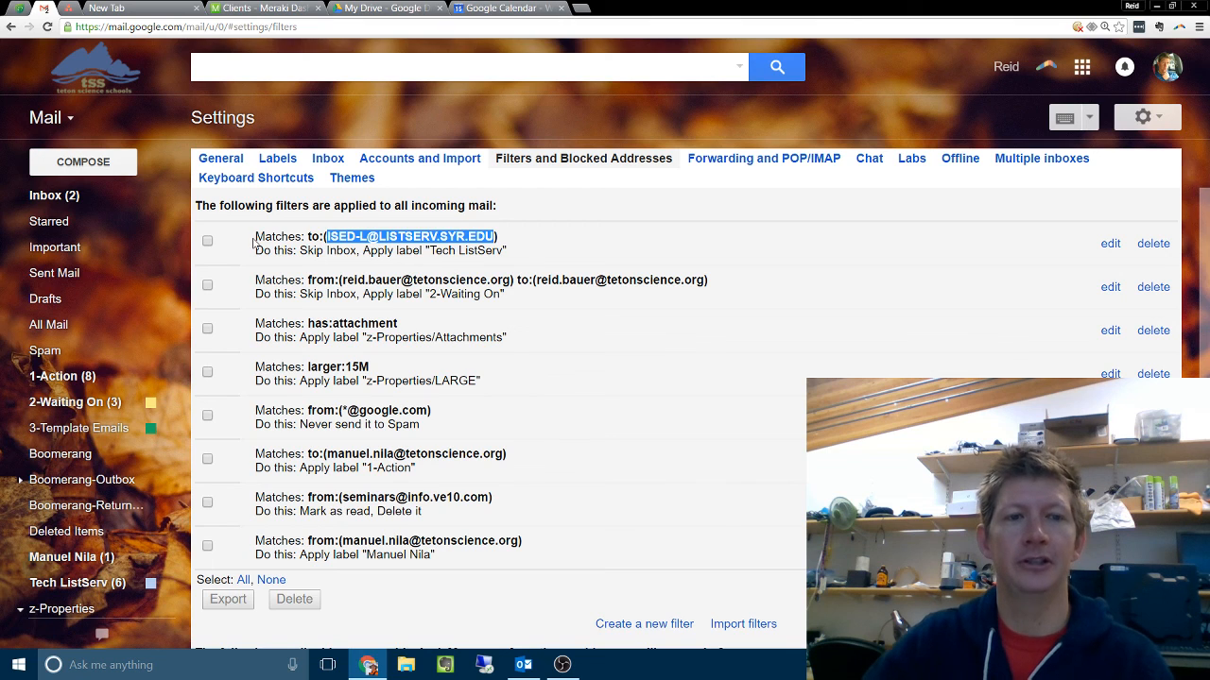
pyautogui.click(338, 238)
pyautogui.moveTo(330, 237); pyautogui.dragTo(489, 236)
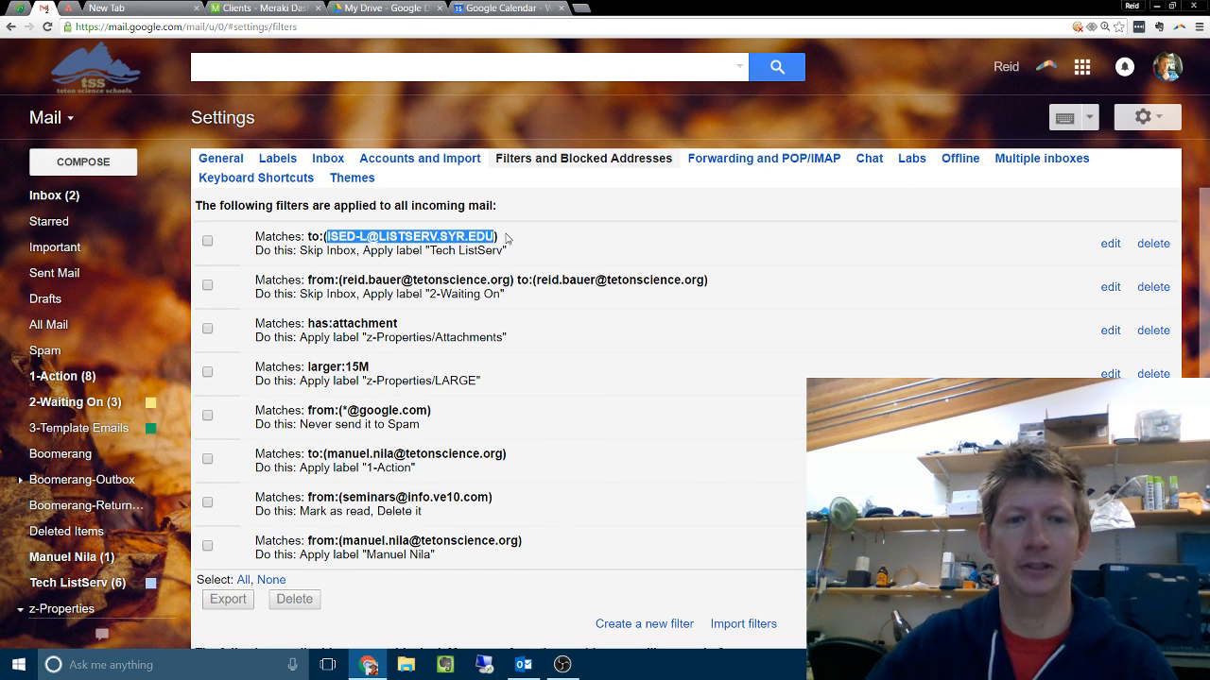
pyautogui.click(503, 240)
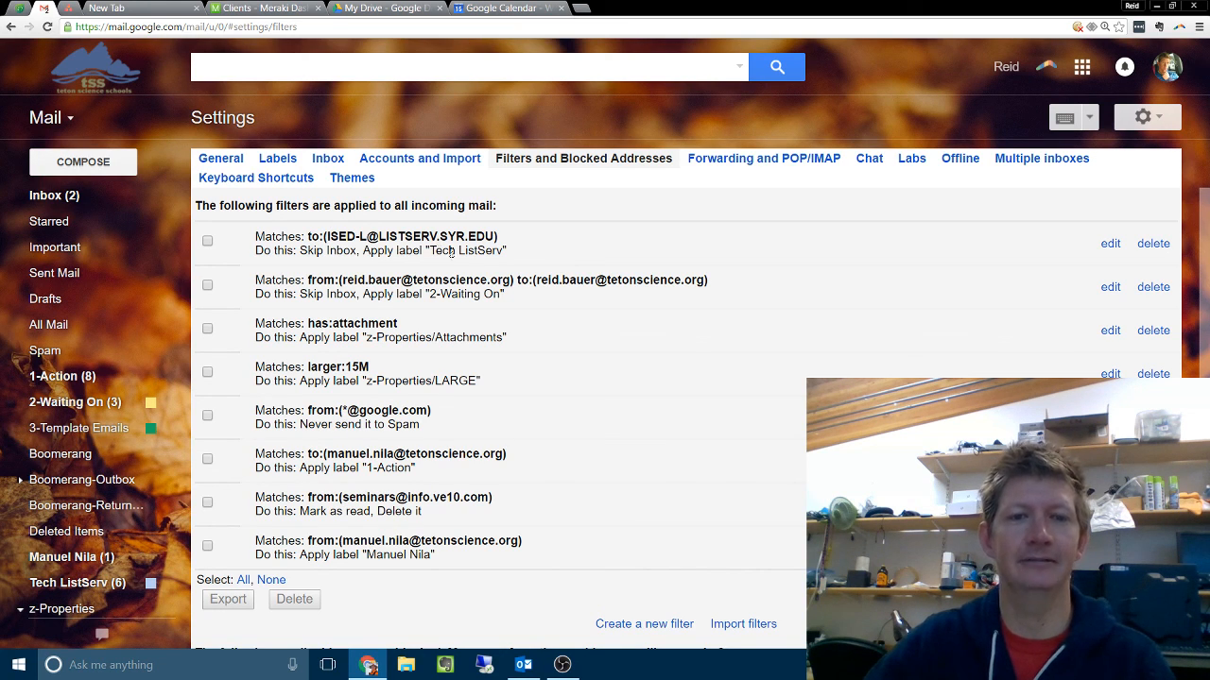
# Step: View the messages collected under the Tech ListServ label, return to the filter settings and minimize the browser window
pyautogui.scroll(-2, 72, 348)
pyautogui.scroll(-1, 72, 348)
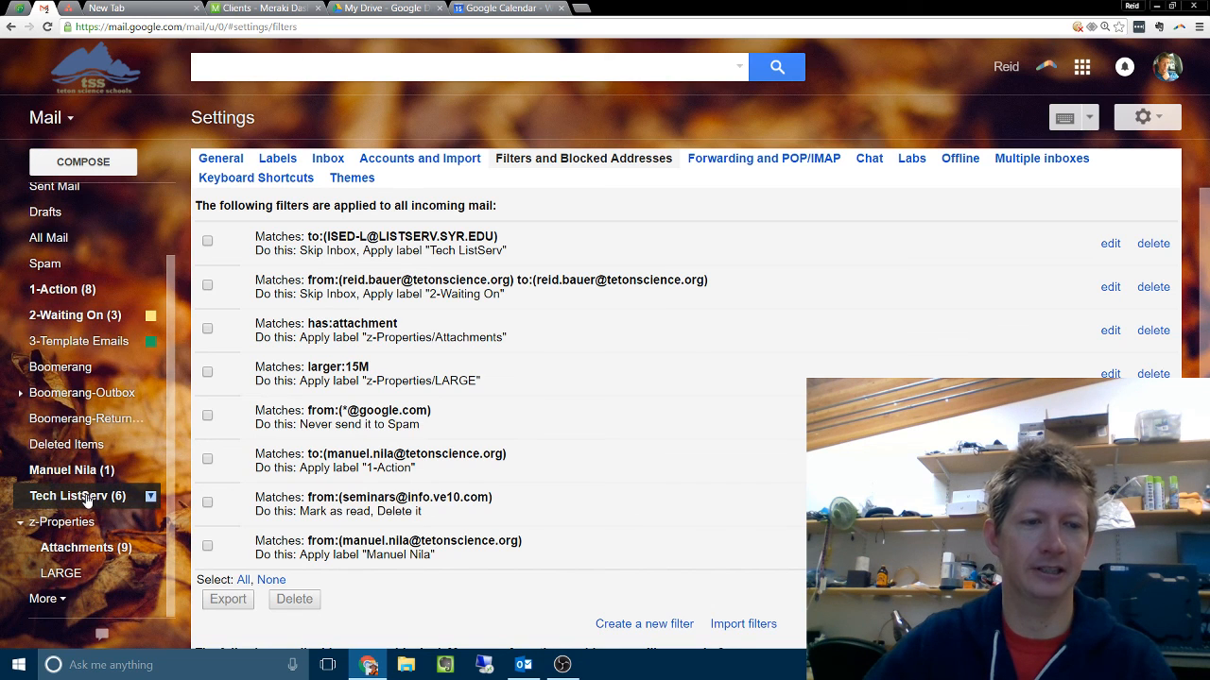
pyautogui.click(87, 499)
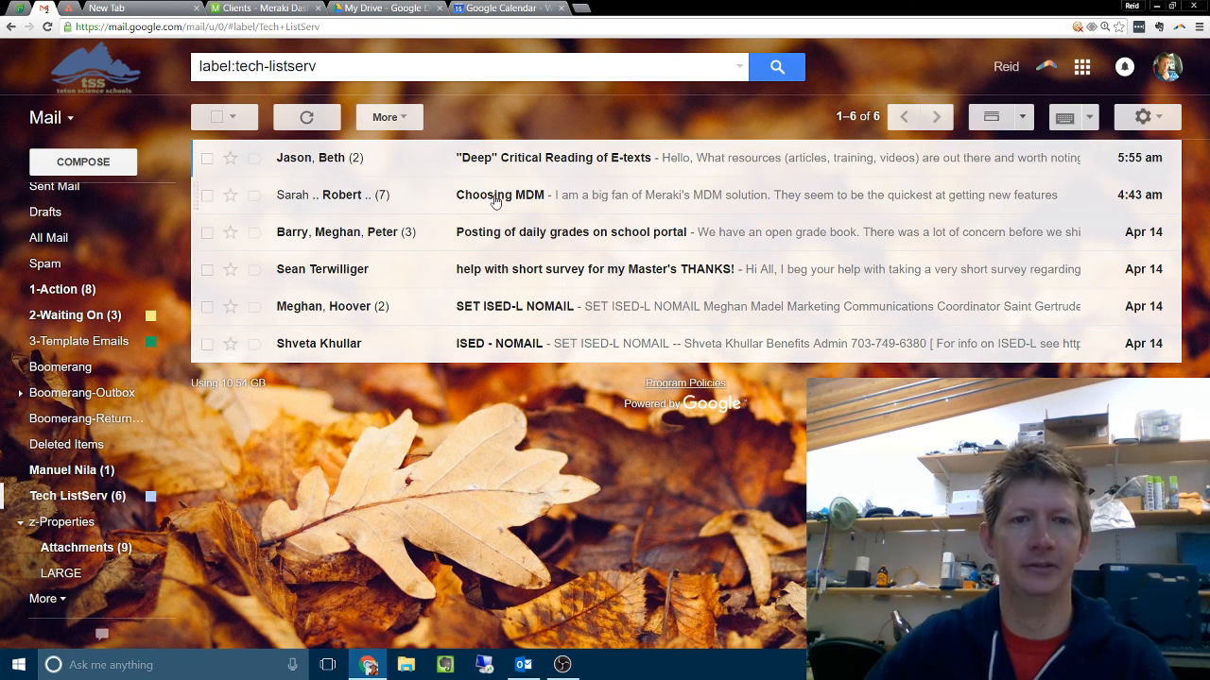
pyautogui.scroll(2, 49, 241)
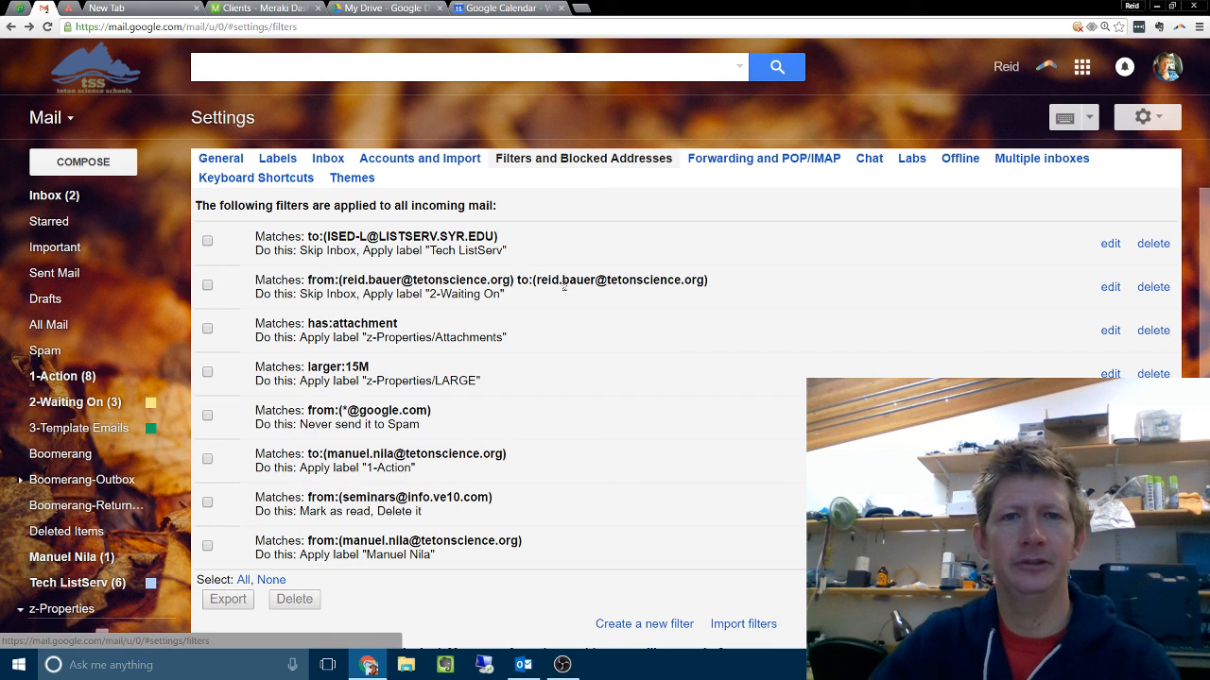
pyautogui.click(1151, 5)
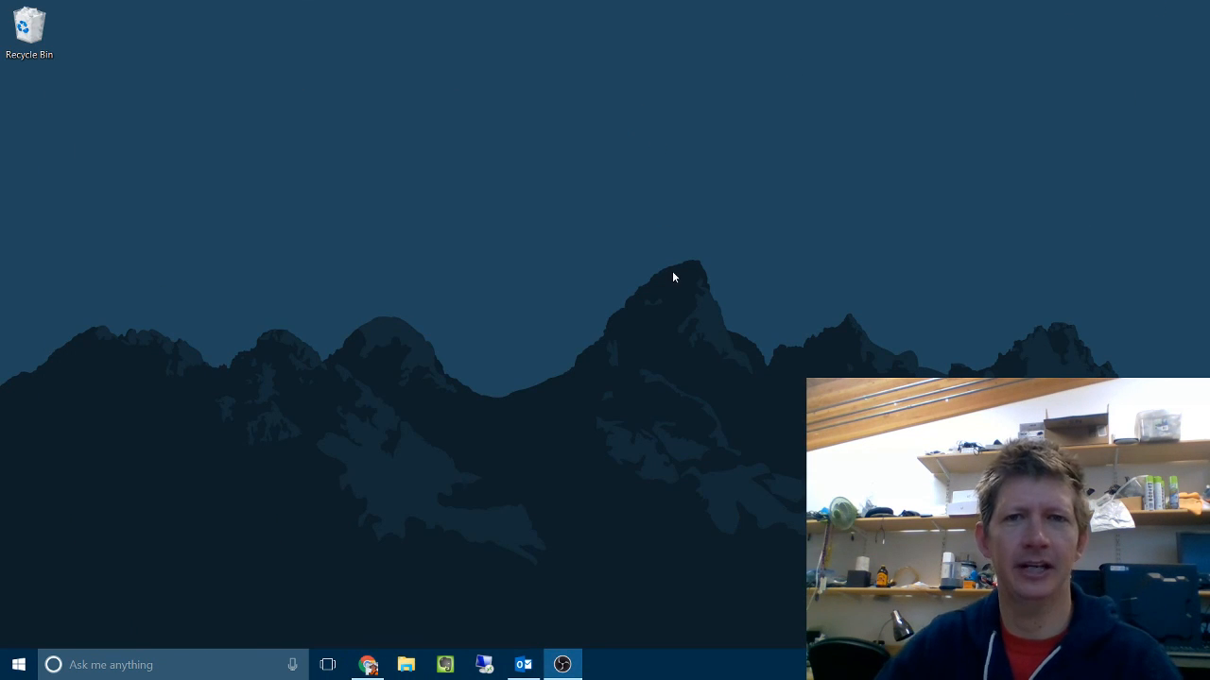